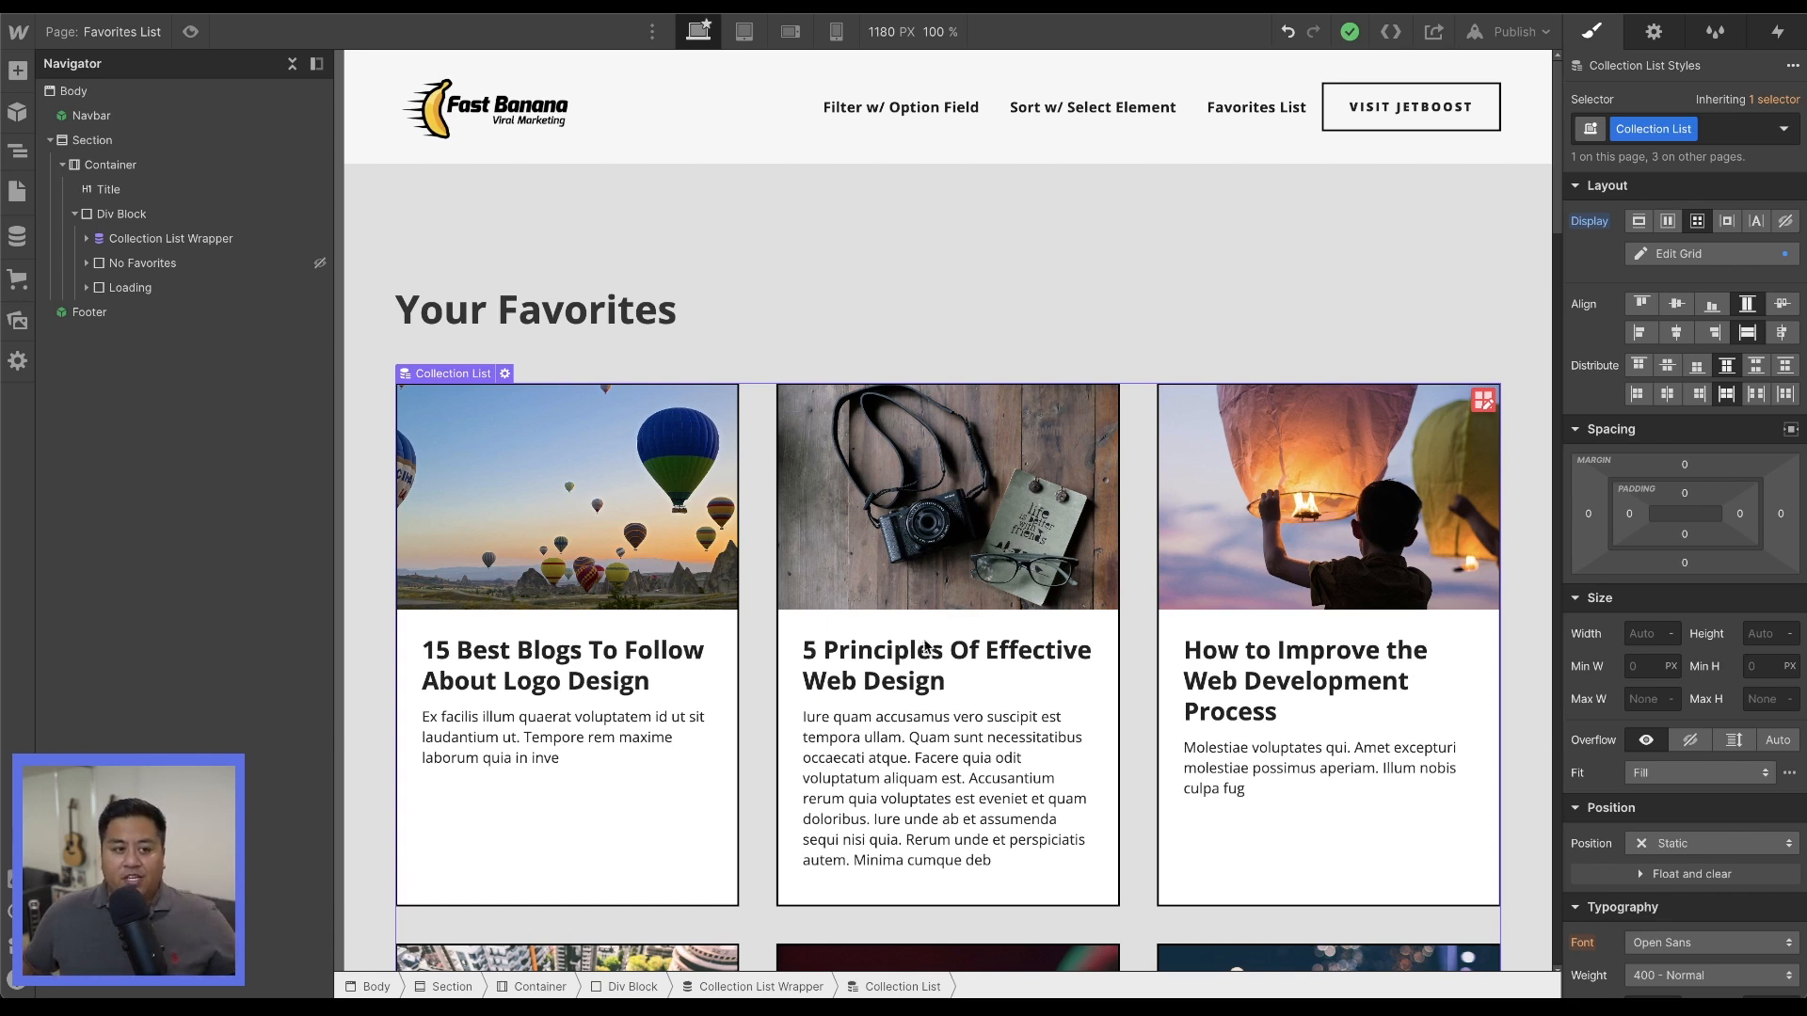
Examine the Favorites List page's blog post grid along with its Title, Div Block and Collection List Wrapper elements.
scroll(786, 579, "down", 8)
scroll(786, 581, "down", 10)
scroll(787, 585, "up", 15)
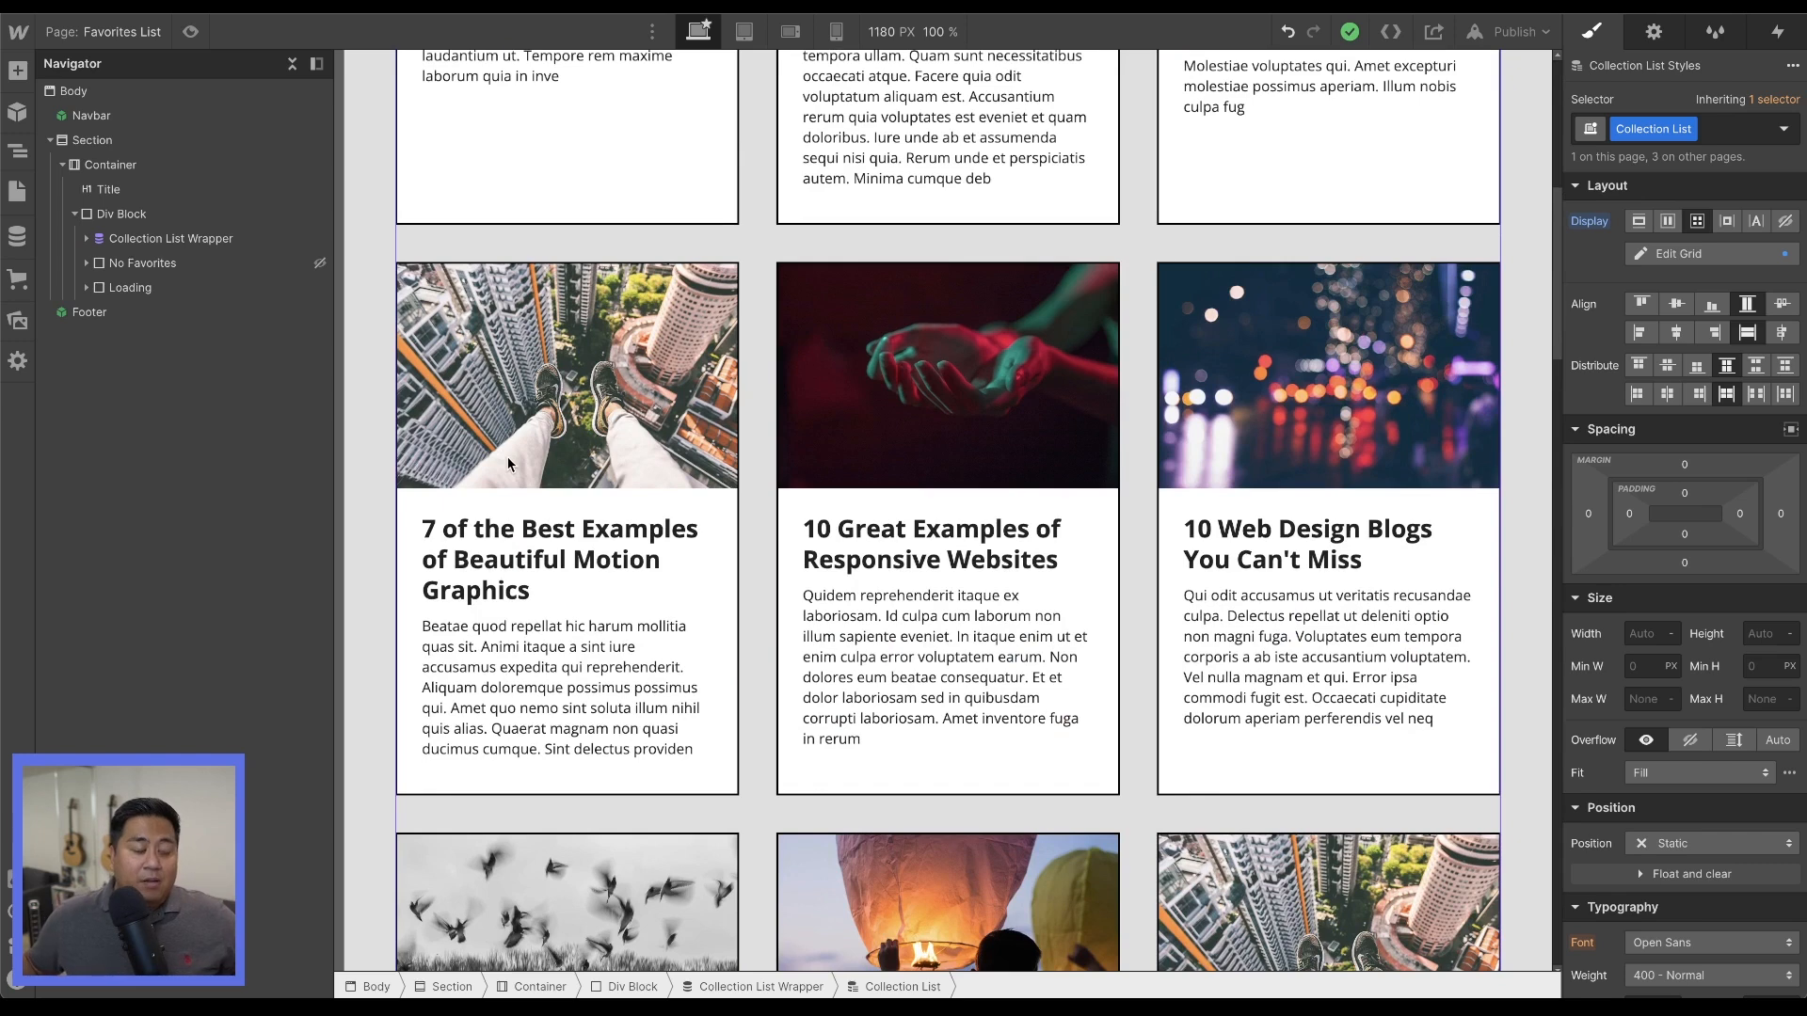
scroll(766, 472, "up", 7)
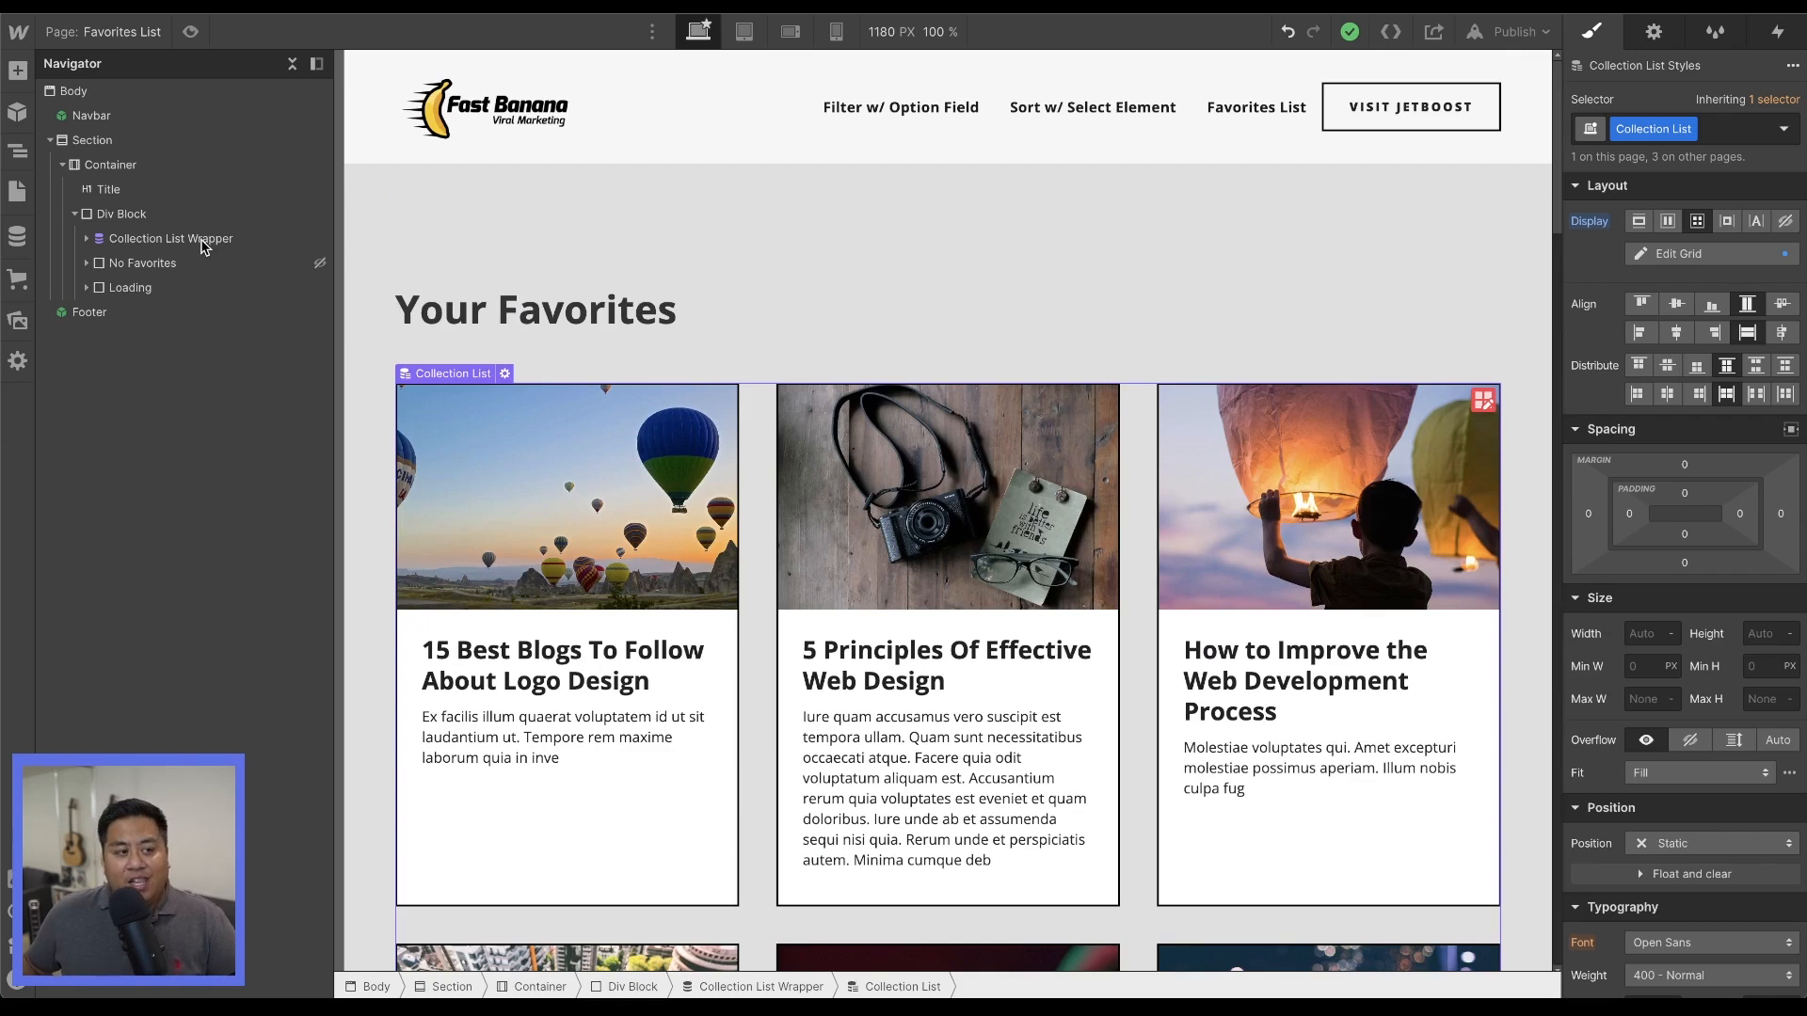
left_click(173, 216)
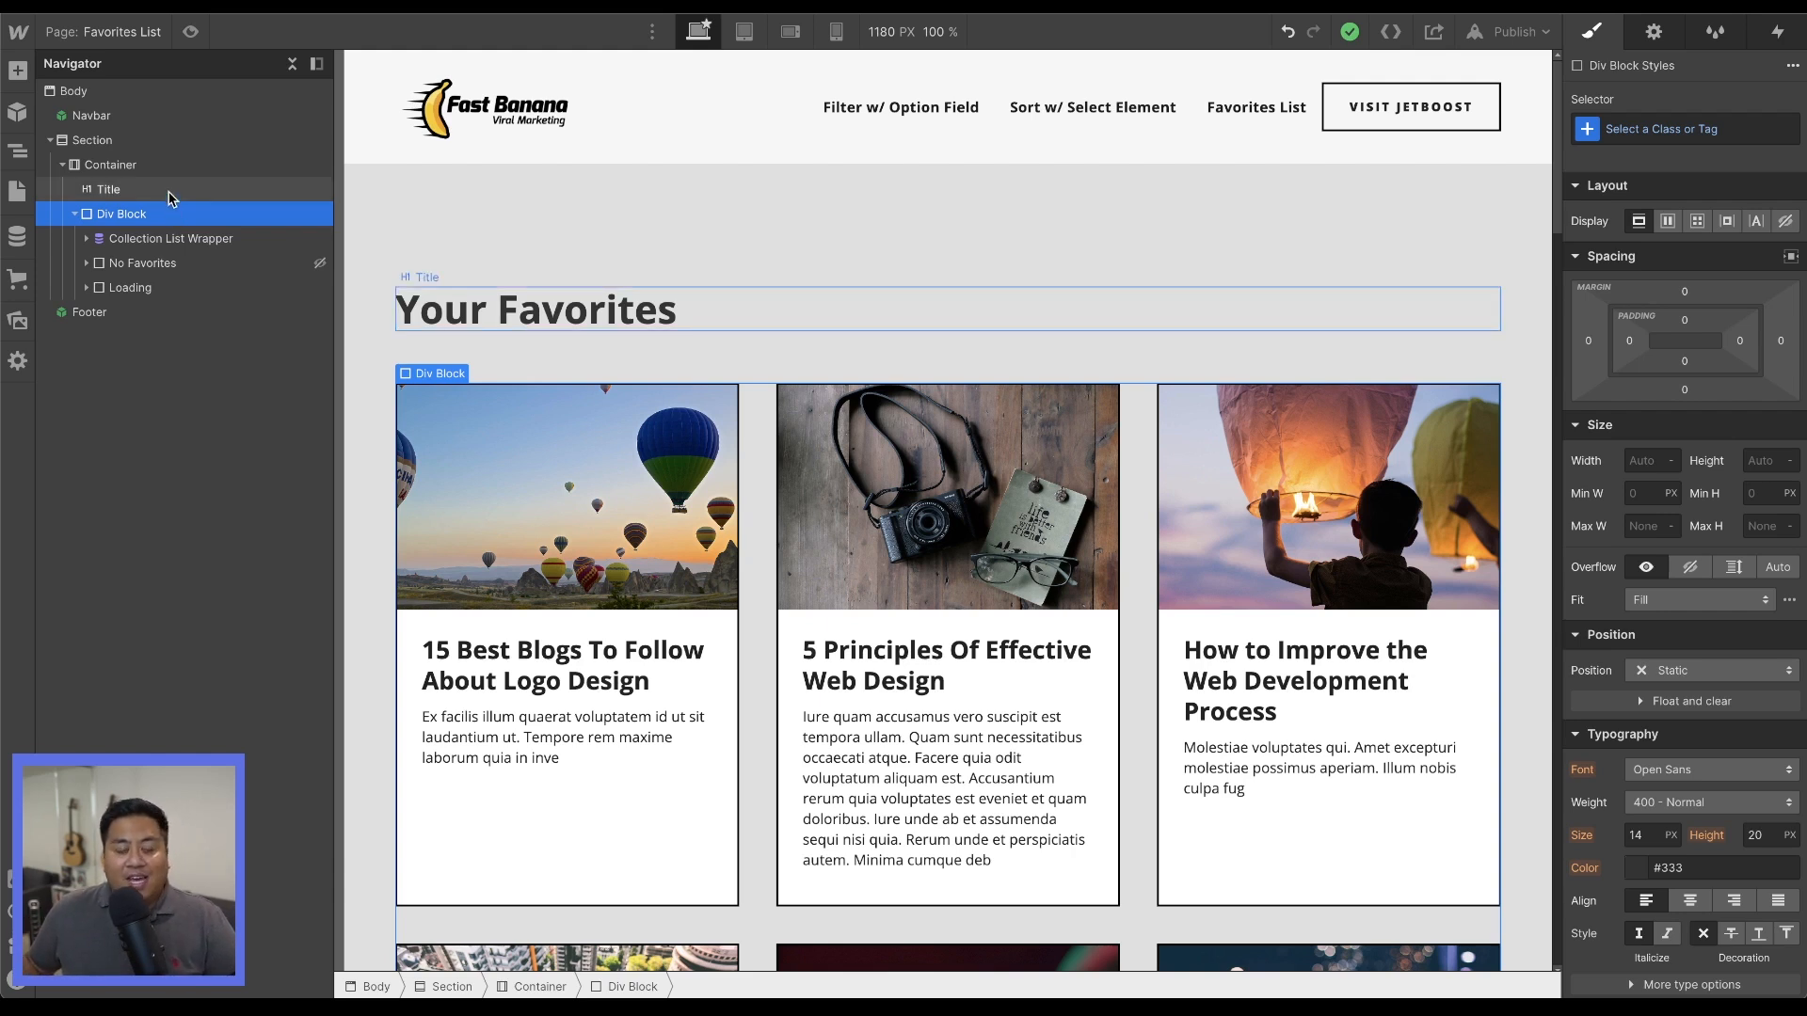
left_click(172, 198)
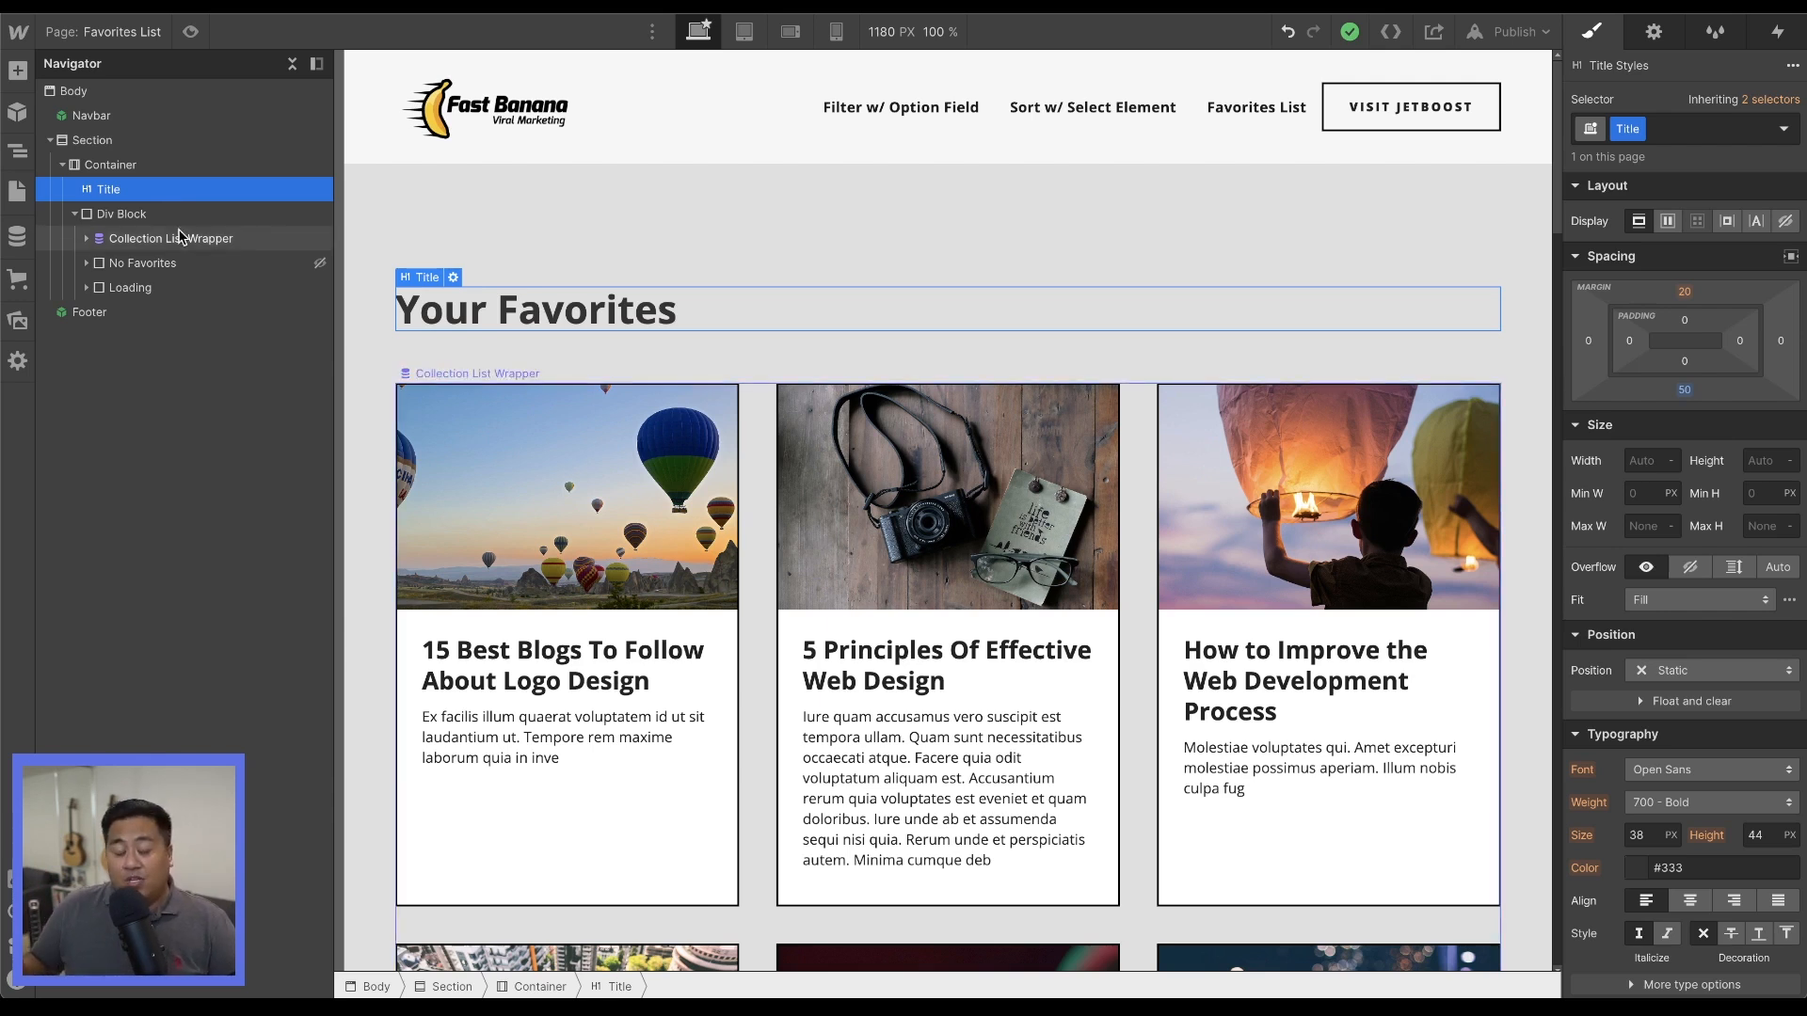
left_click(178, 237)
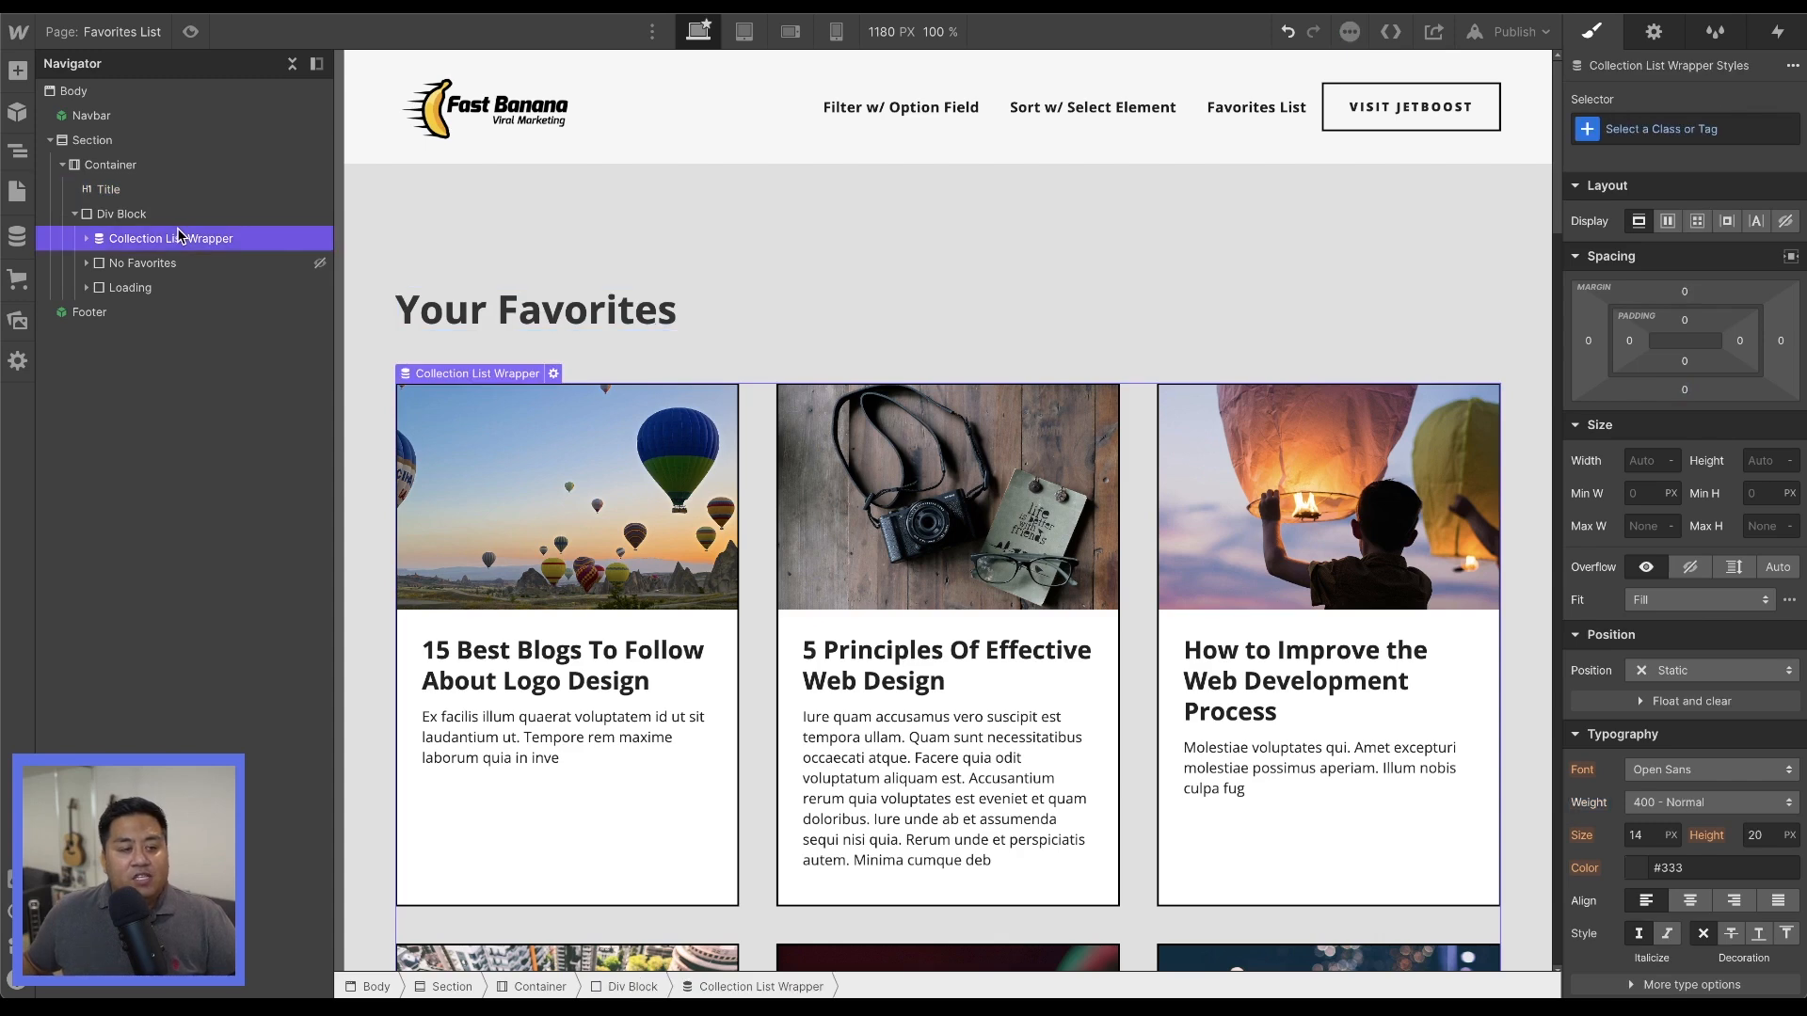
Make the hidden No Favorites div visible below the collection list and inspect it together with the Loading div.
left_click(162, 263)
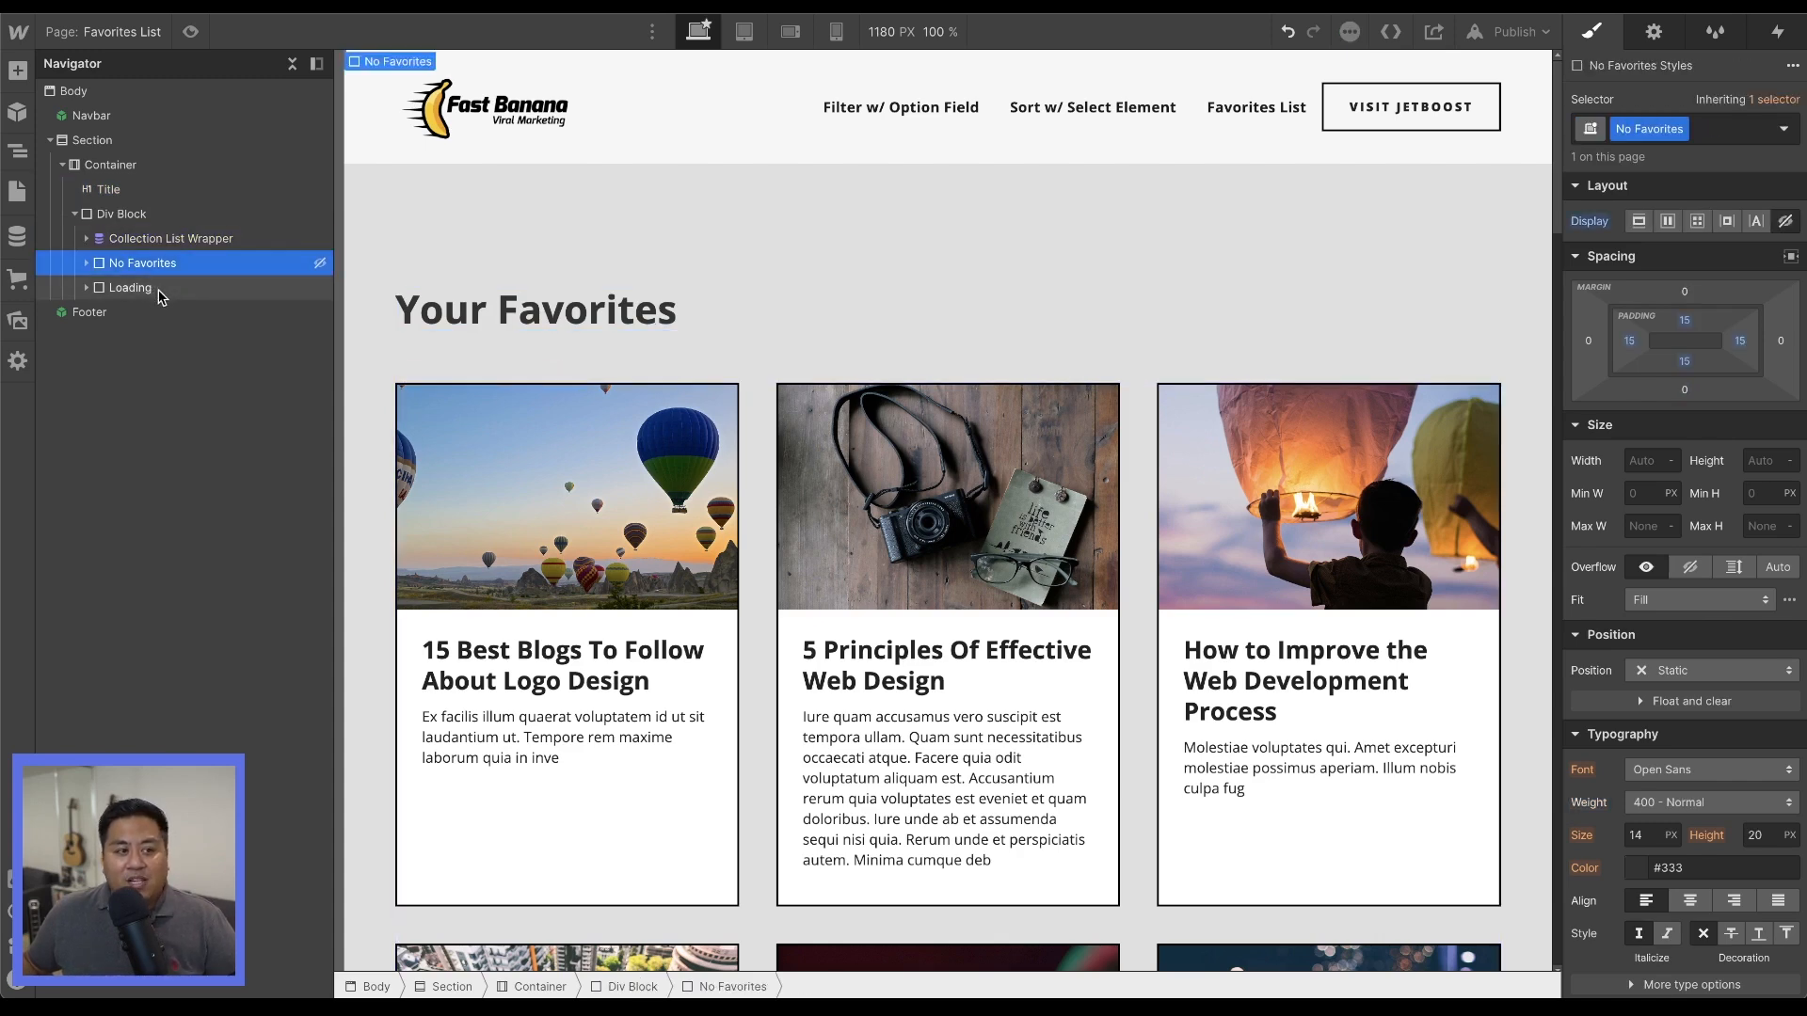
scroll(1137, 387, "down", 10)
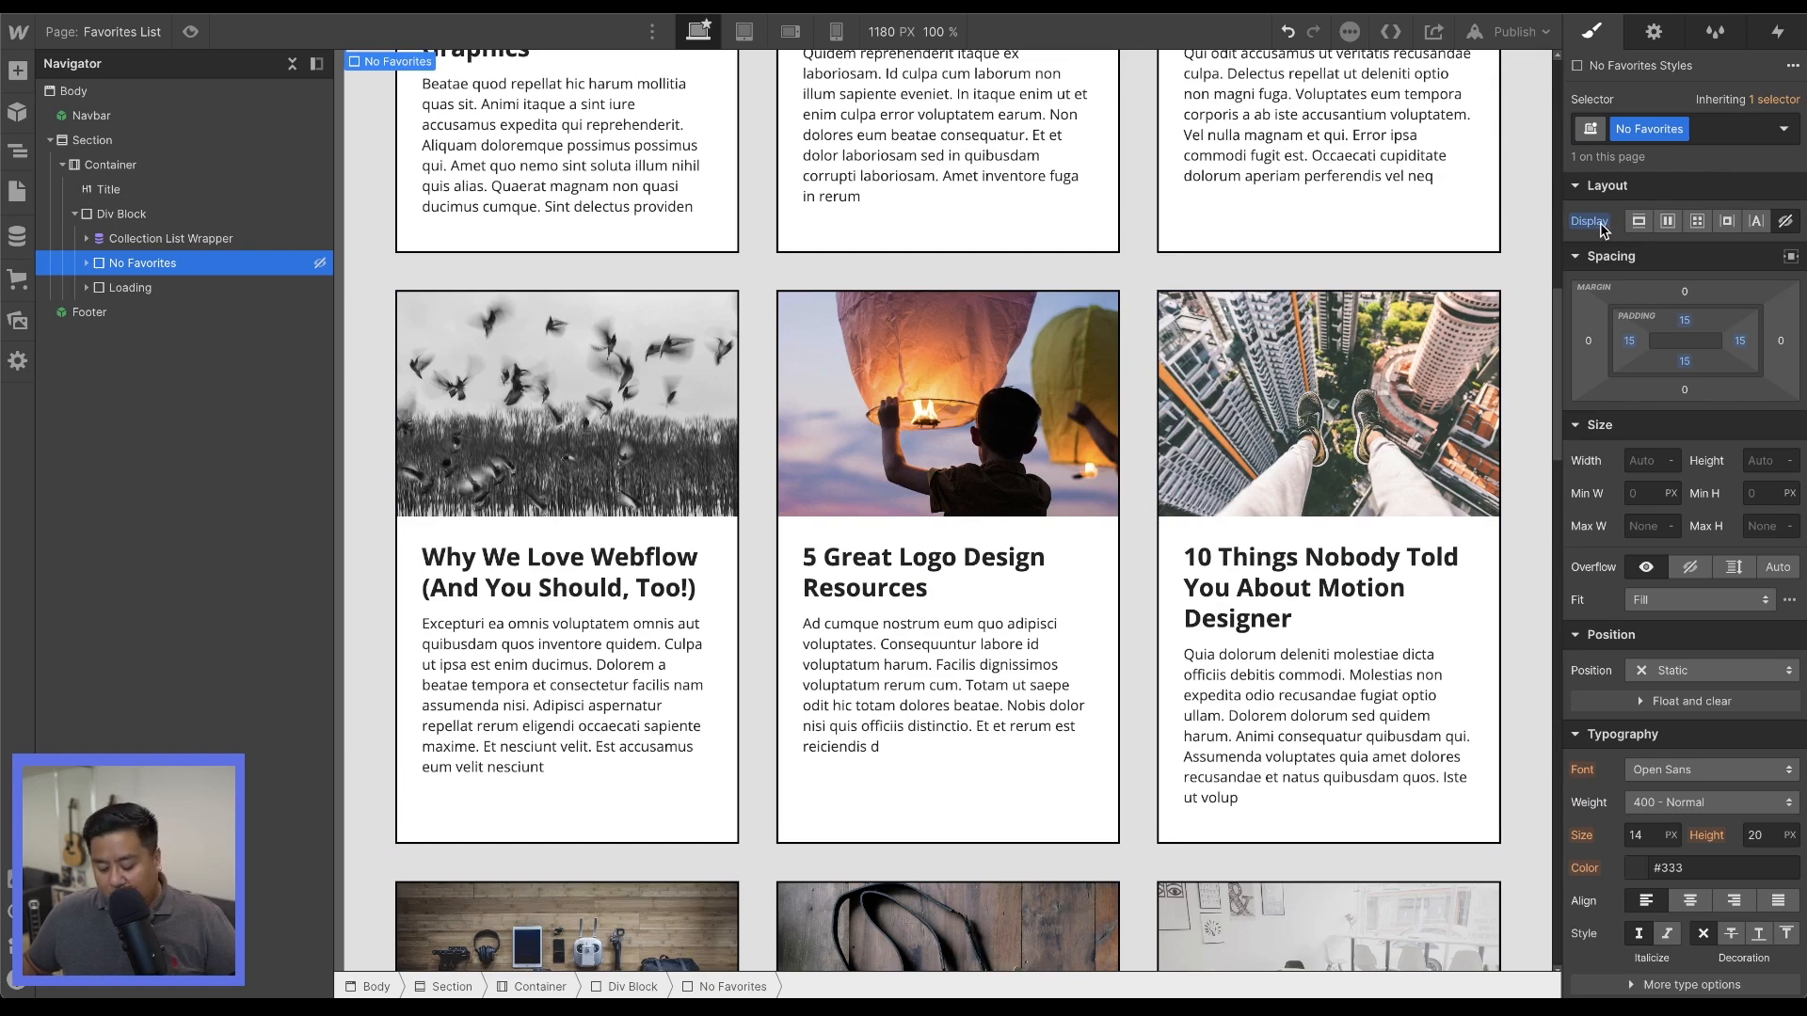
scroll(918, 448, "down", 5)
scroll(817, 544, "down", 10)
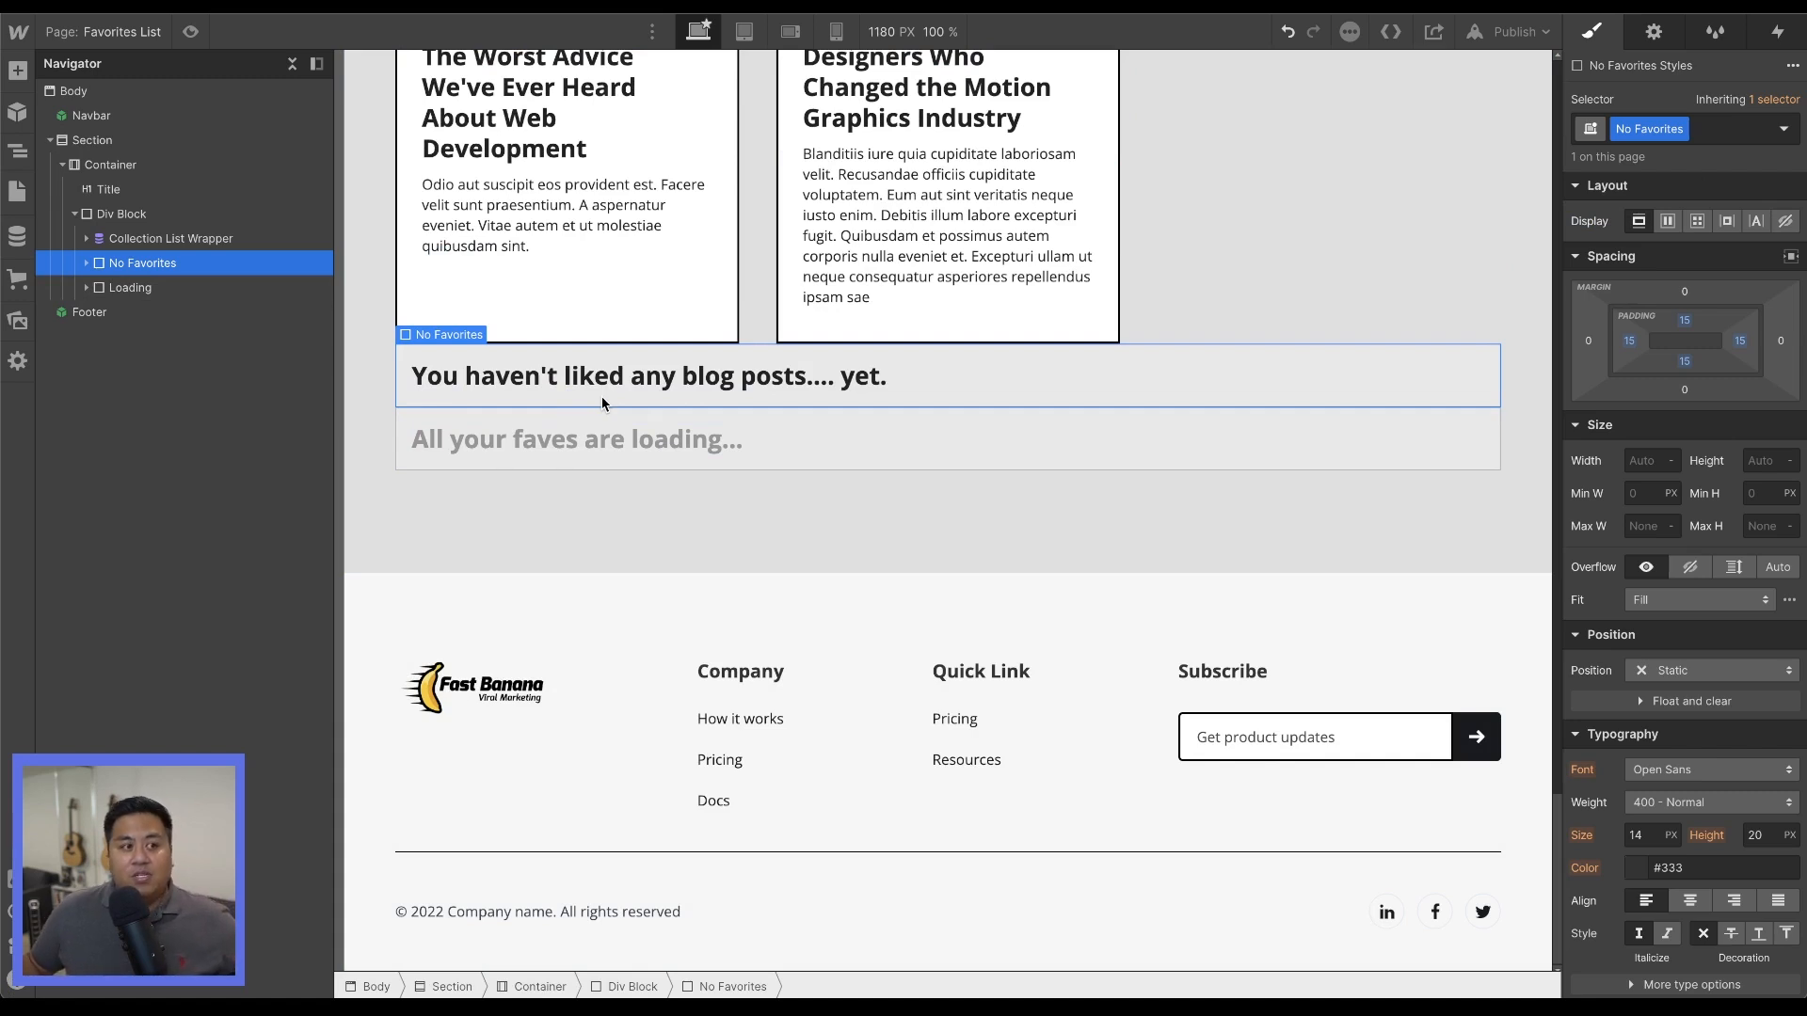
left_click(150, 288)
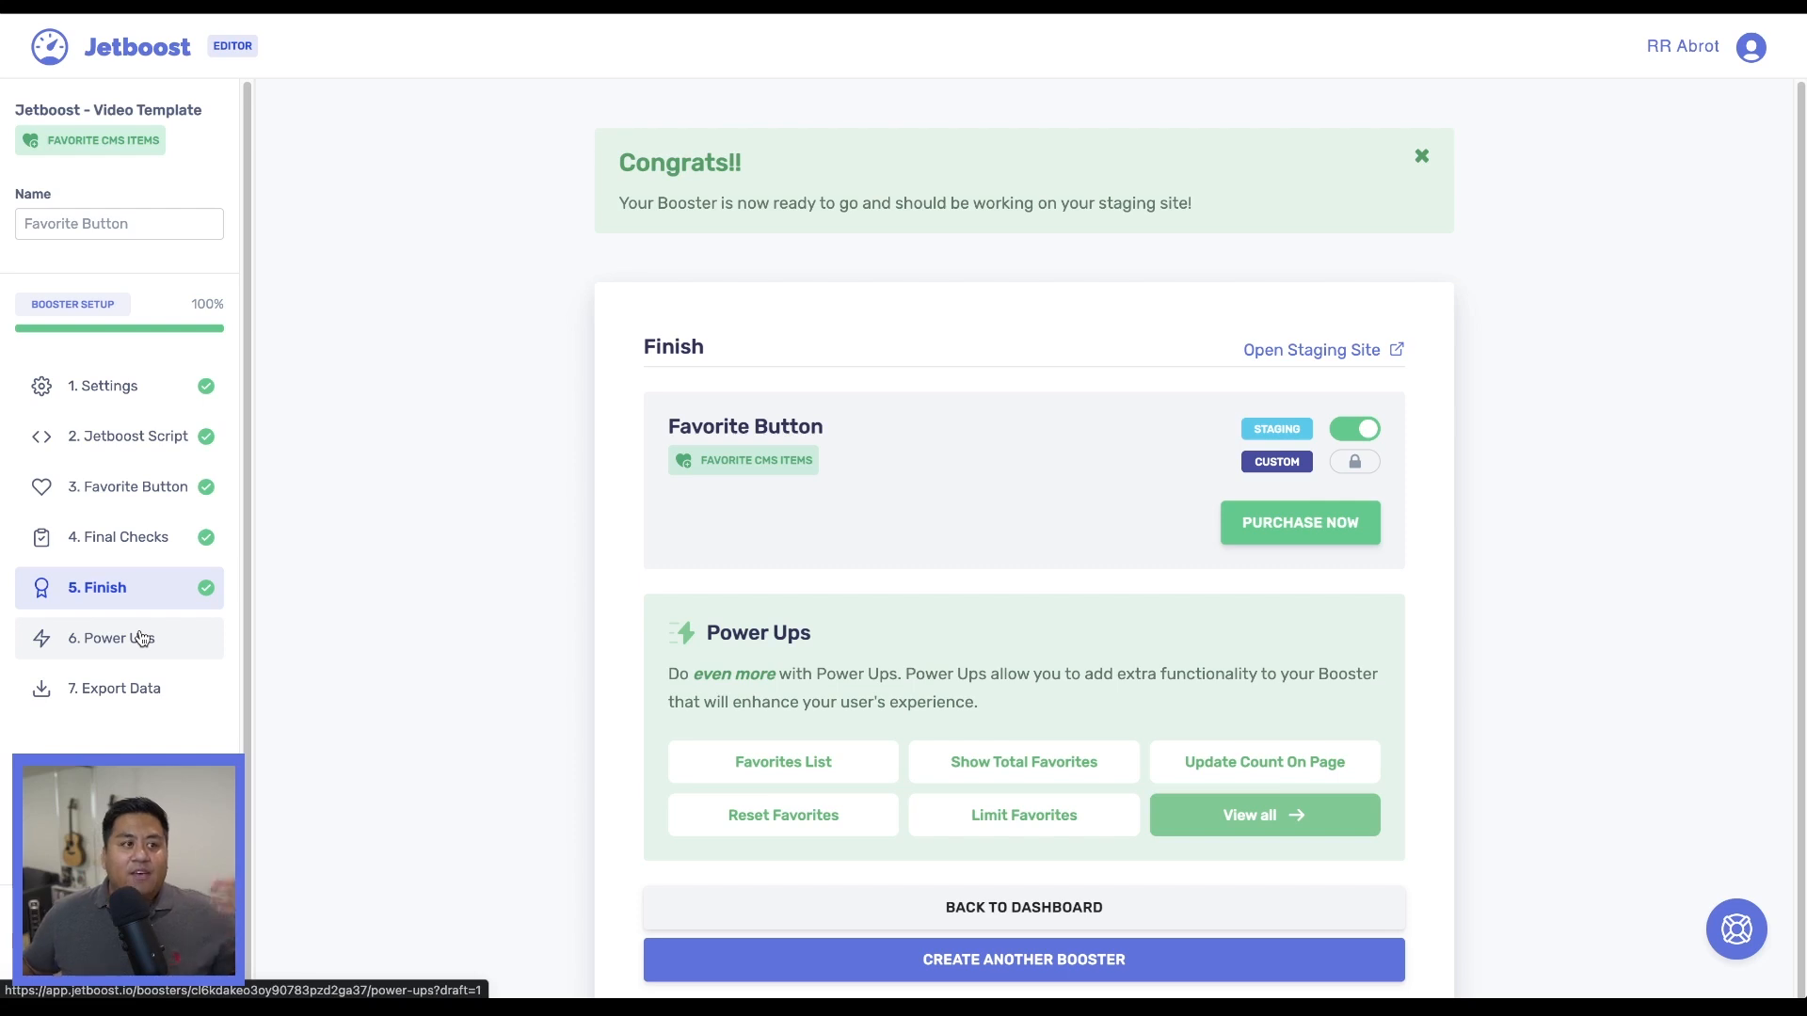
Switch to Jetboost, open the booster's Favorites list Power Up and copy the class jetboost-favorites-list-jrlj.
scroll(450, 744, "down", 1)
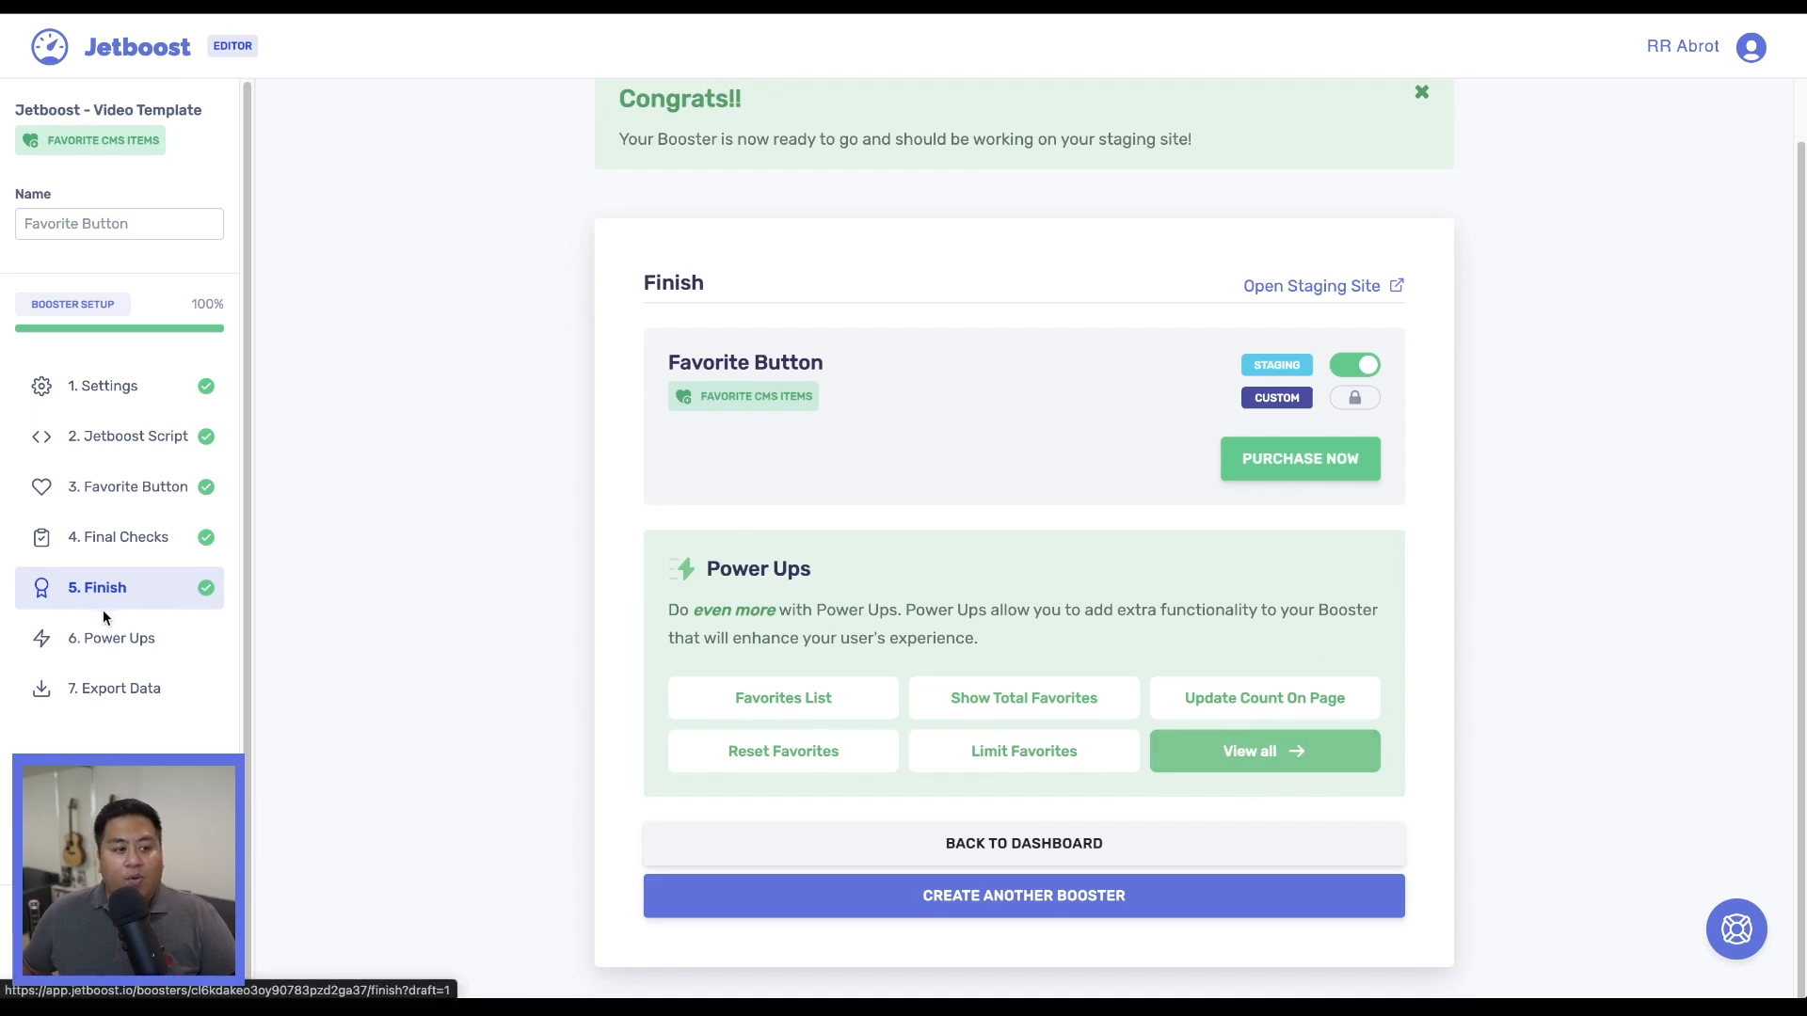
left_click(105, 638)
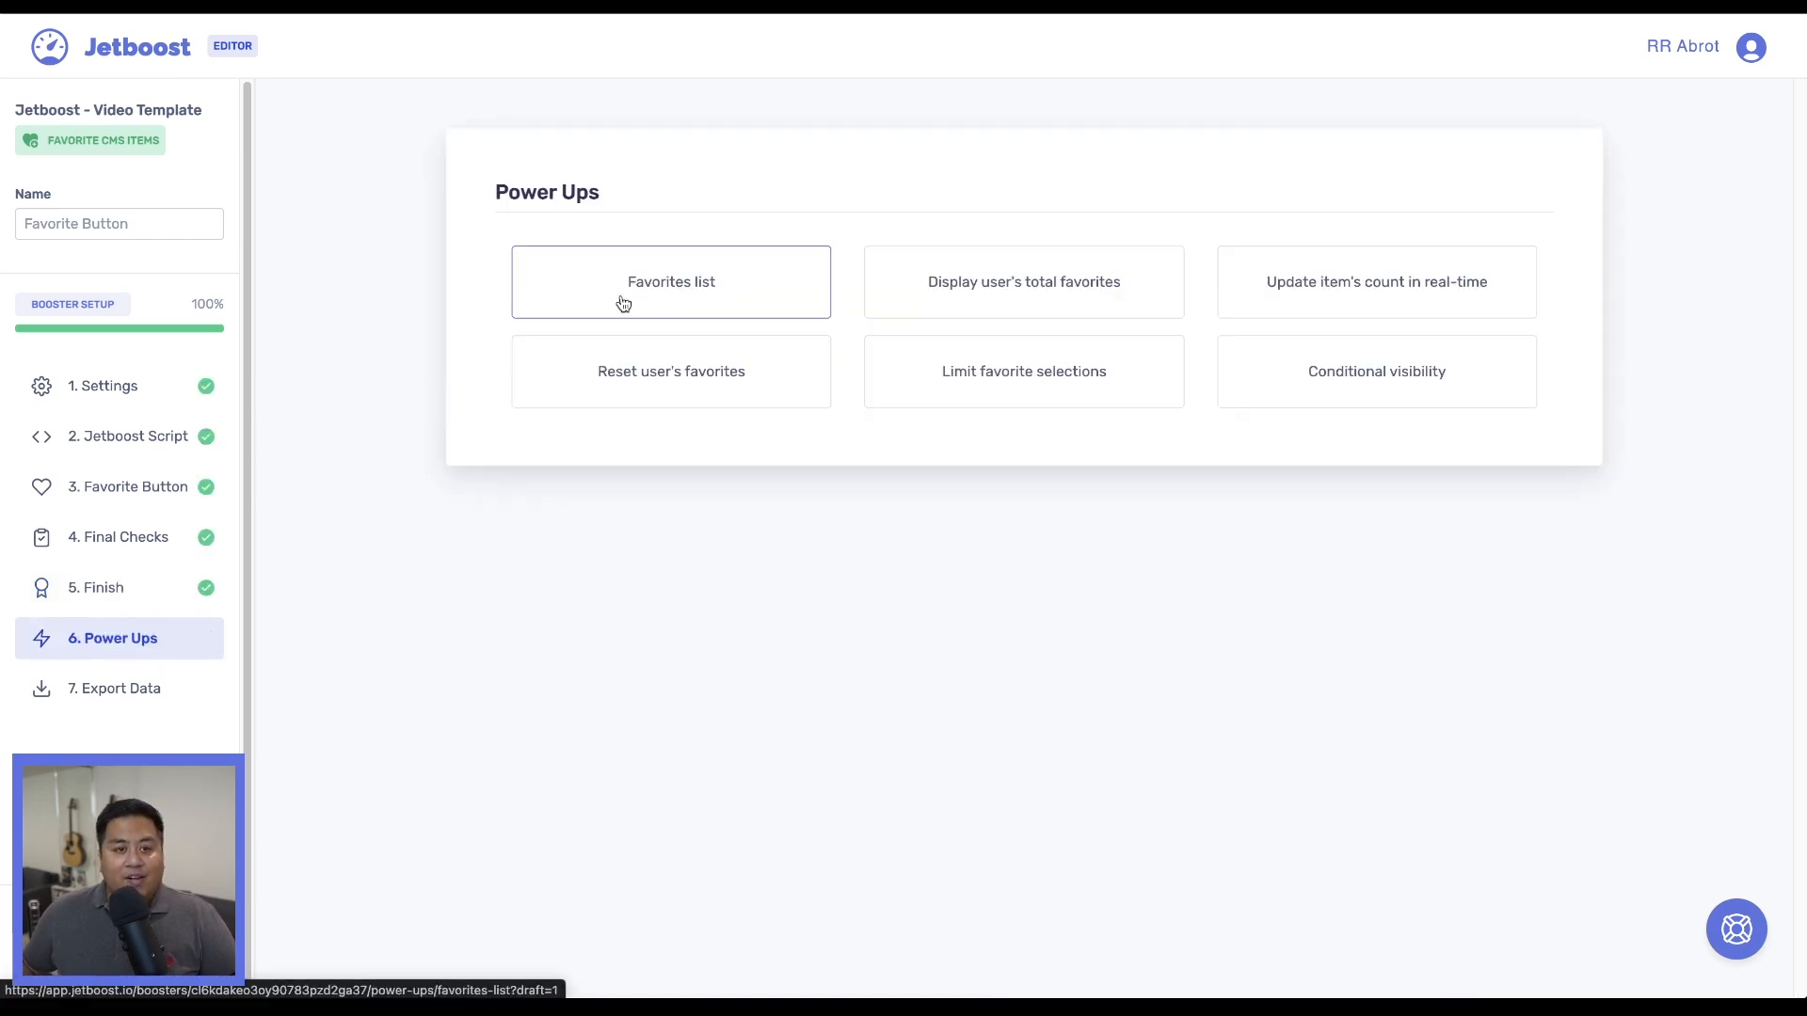
left_click(691, 285)
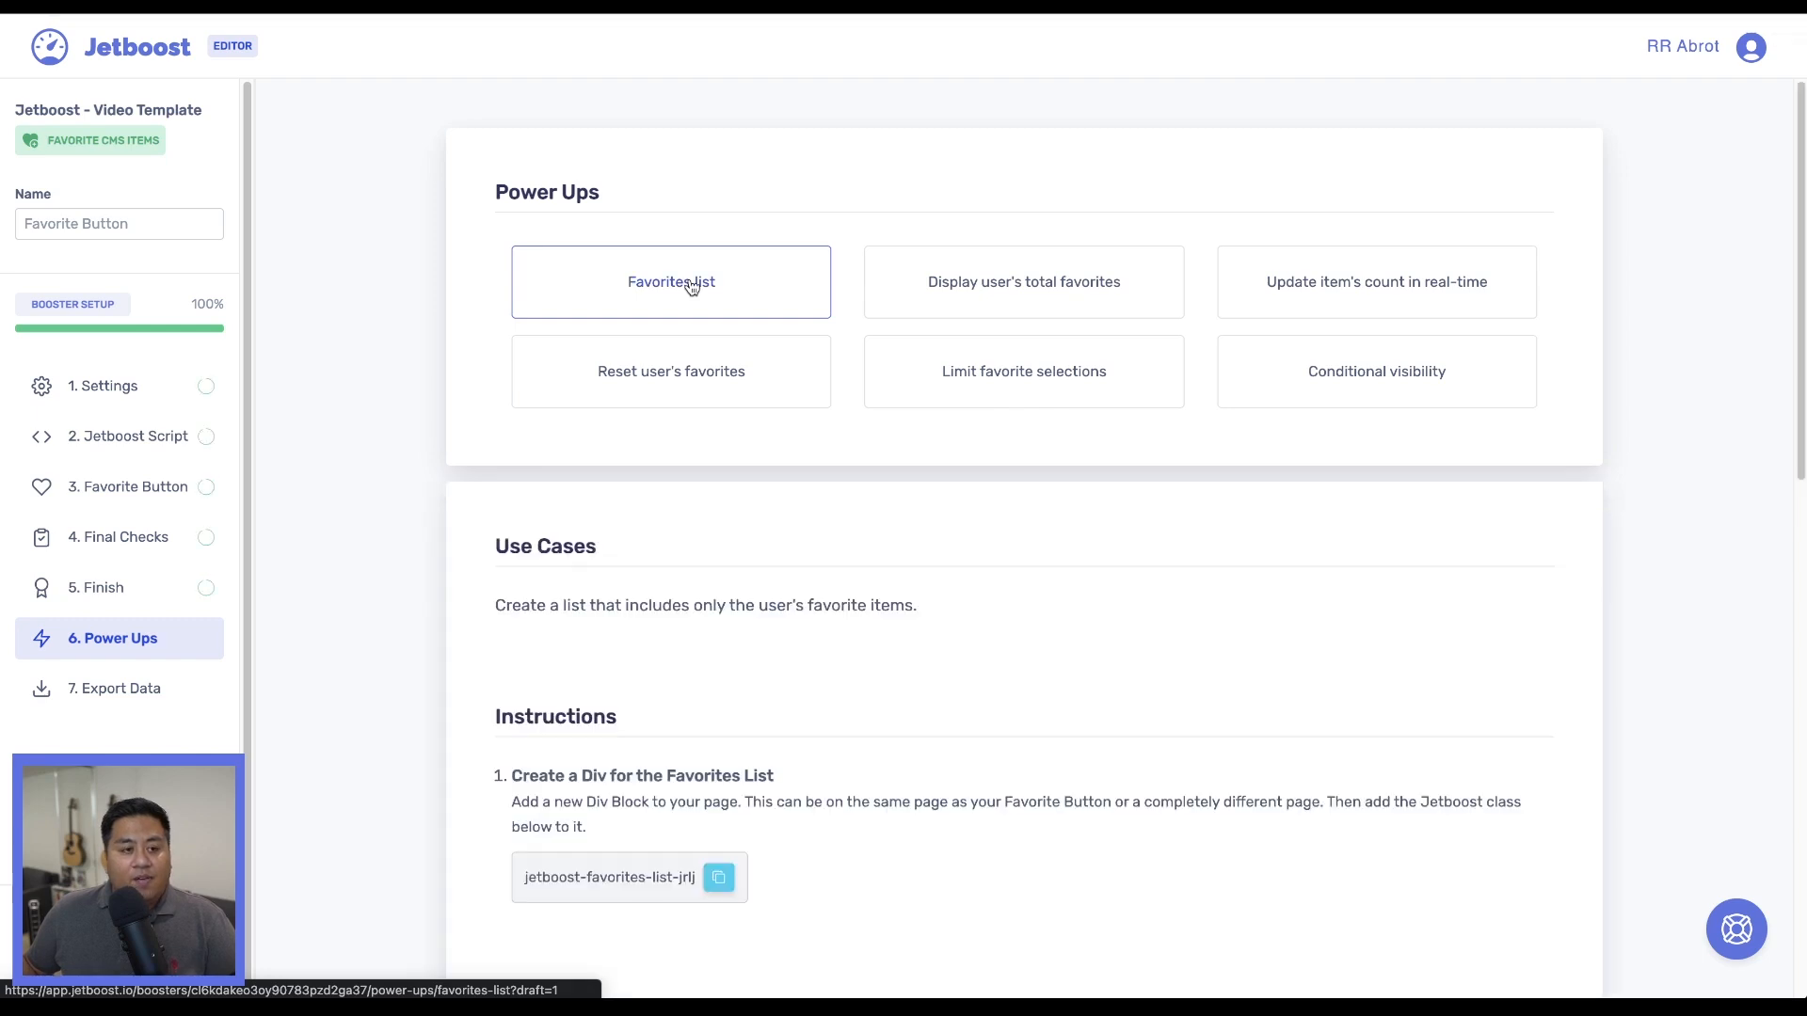
scroll(636, 590, "down", 1)
scroll(636, 590, "down", 2)
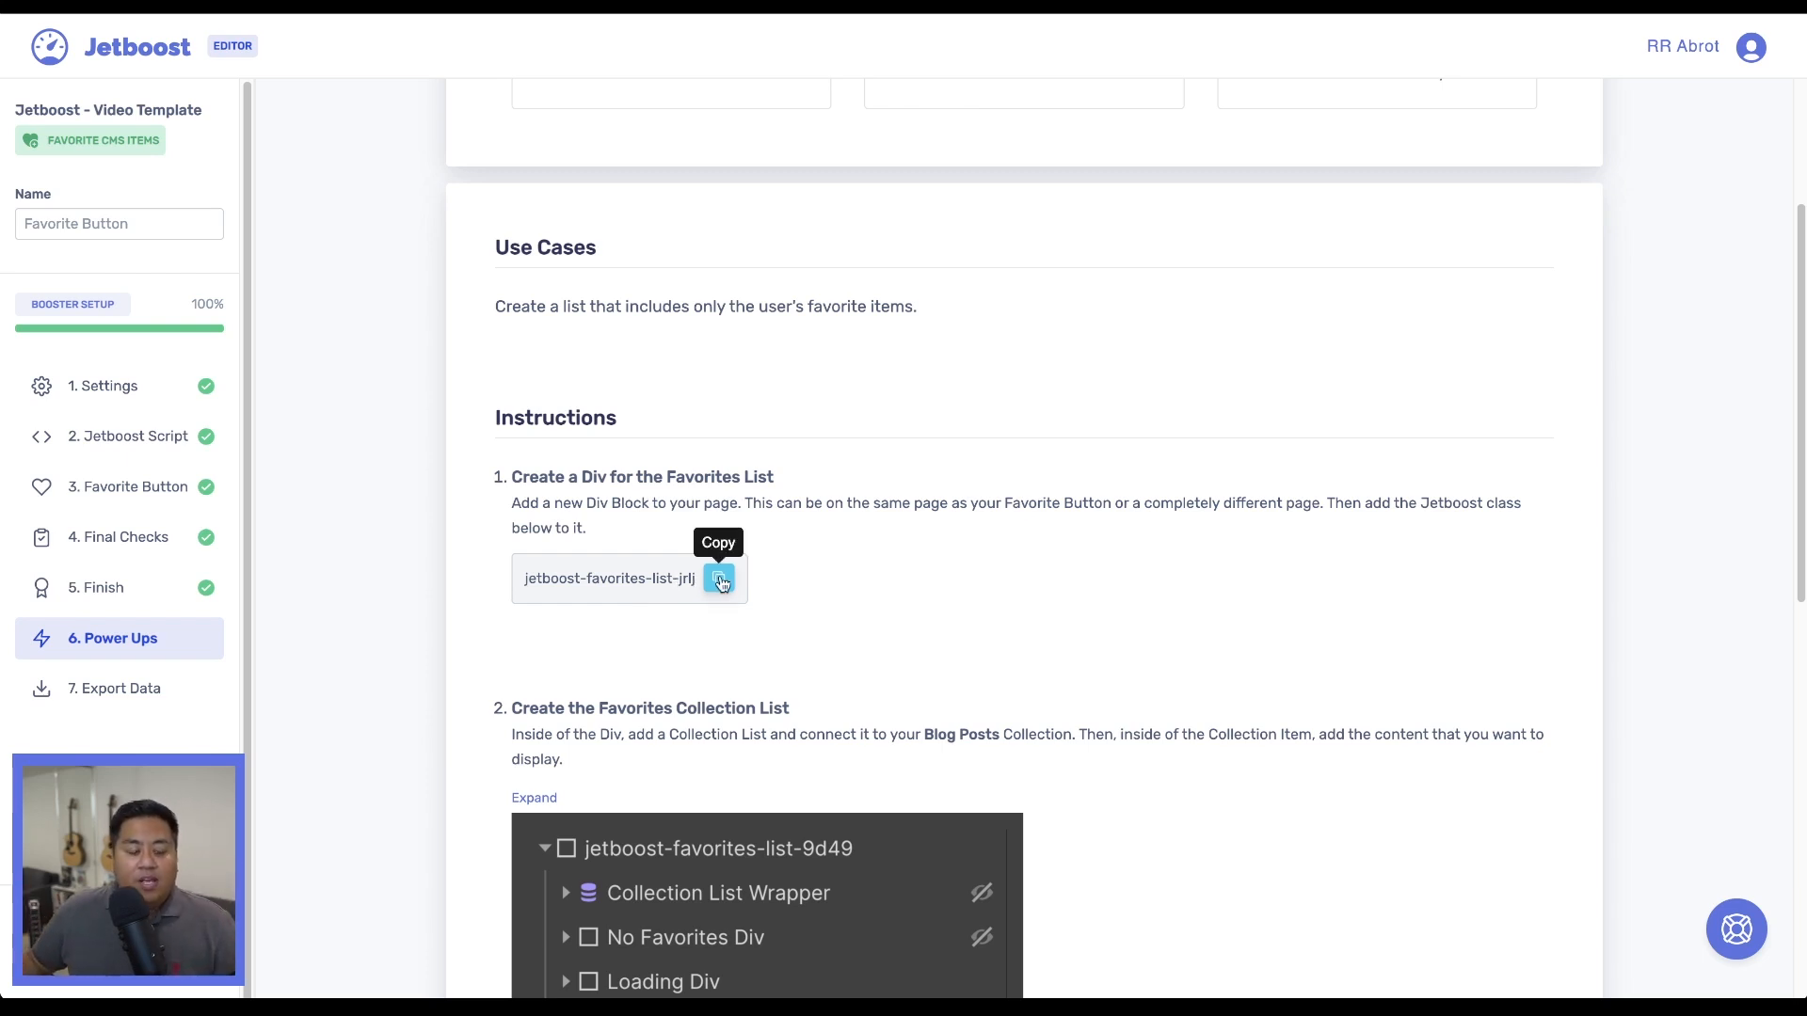
left_click(721, 583)
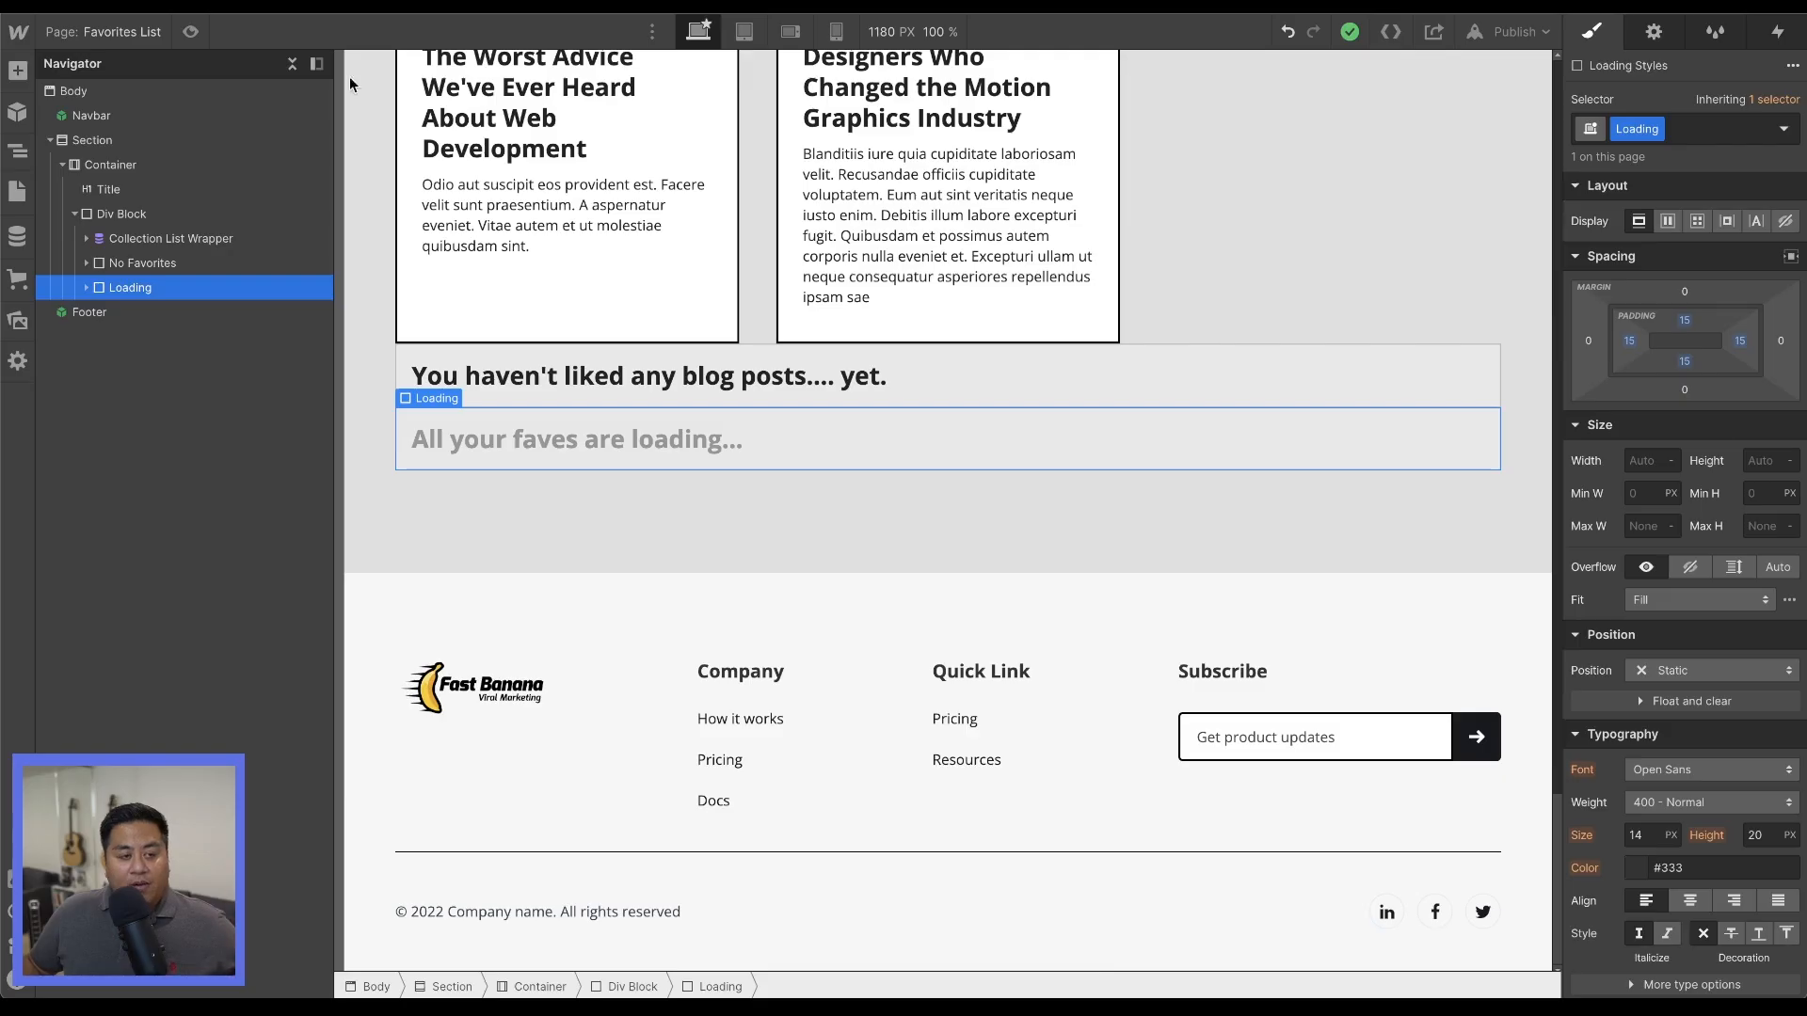
Switch to Webflow and apply the copied class jetboost-favorites-list-jrlj to the Div Block around the collection list.
left_click(170, 238)
left_click(186, 215)
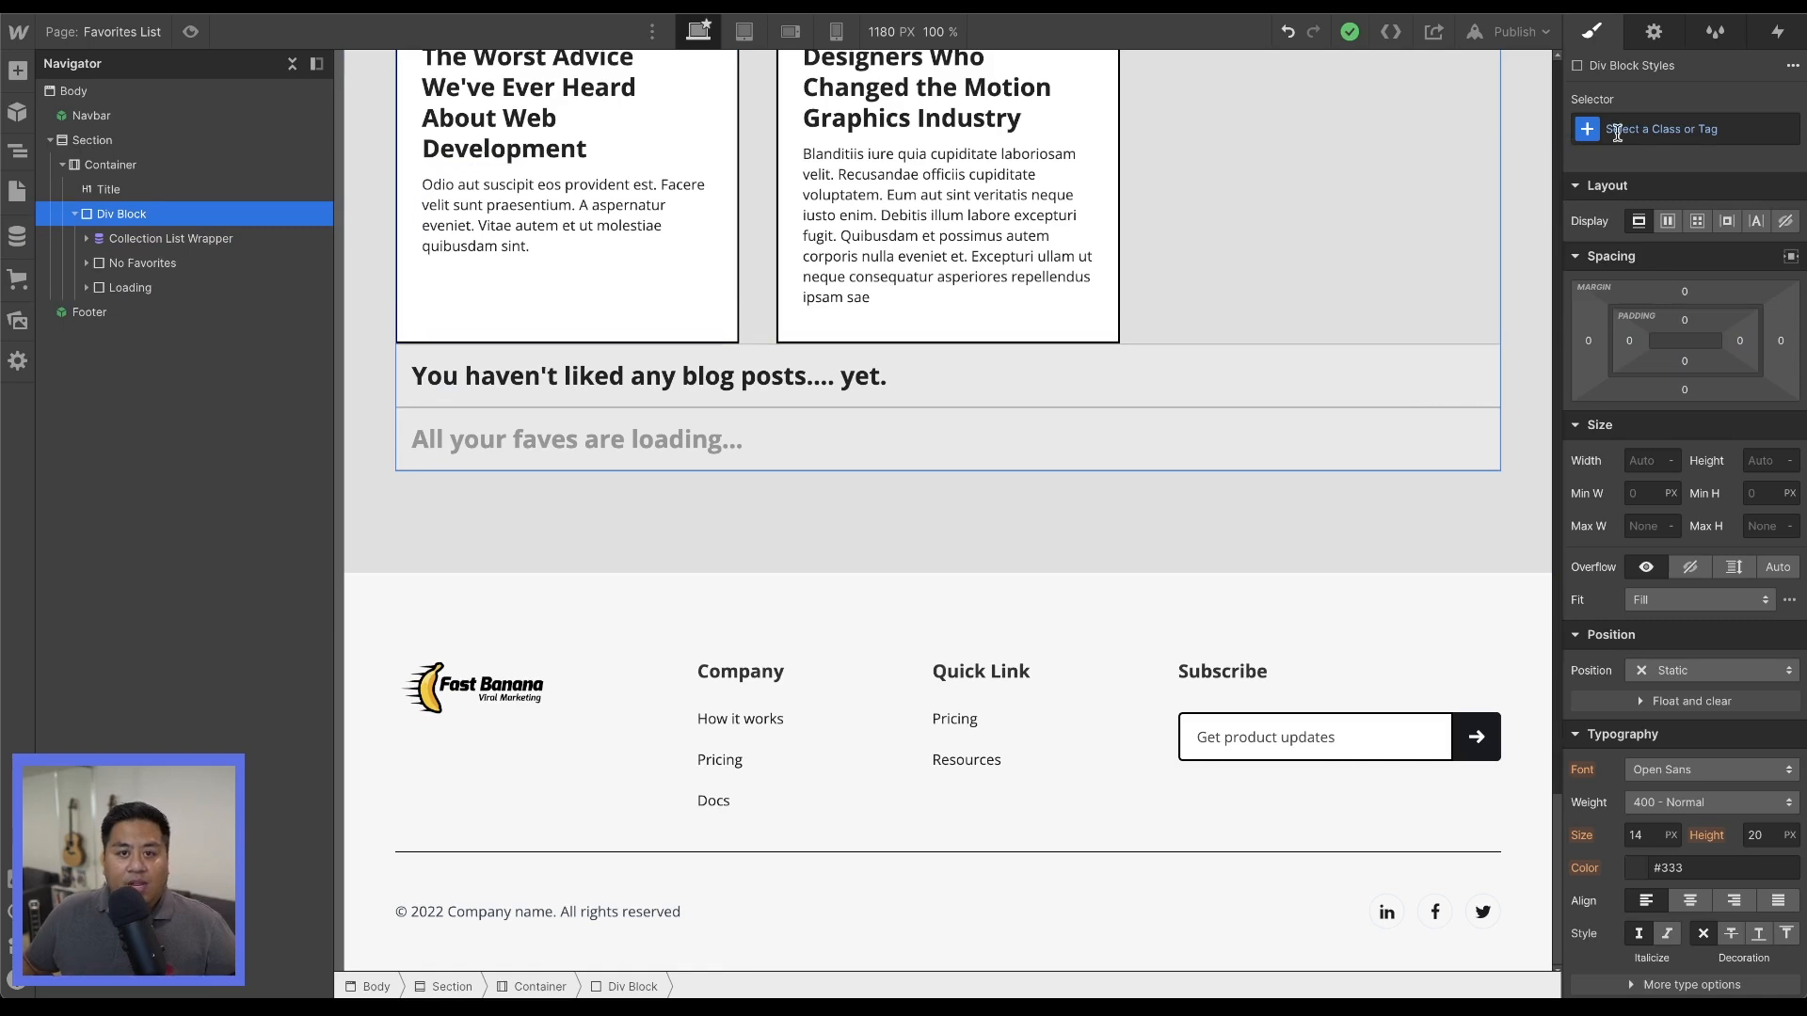
left_click(1617, 130)
key("ctrl+v")
key("Return")
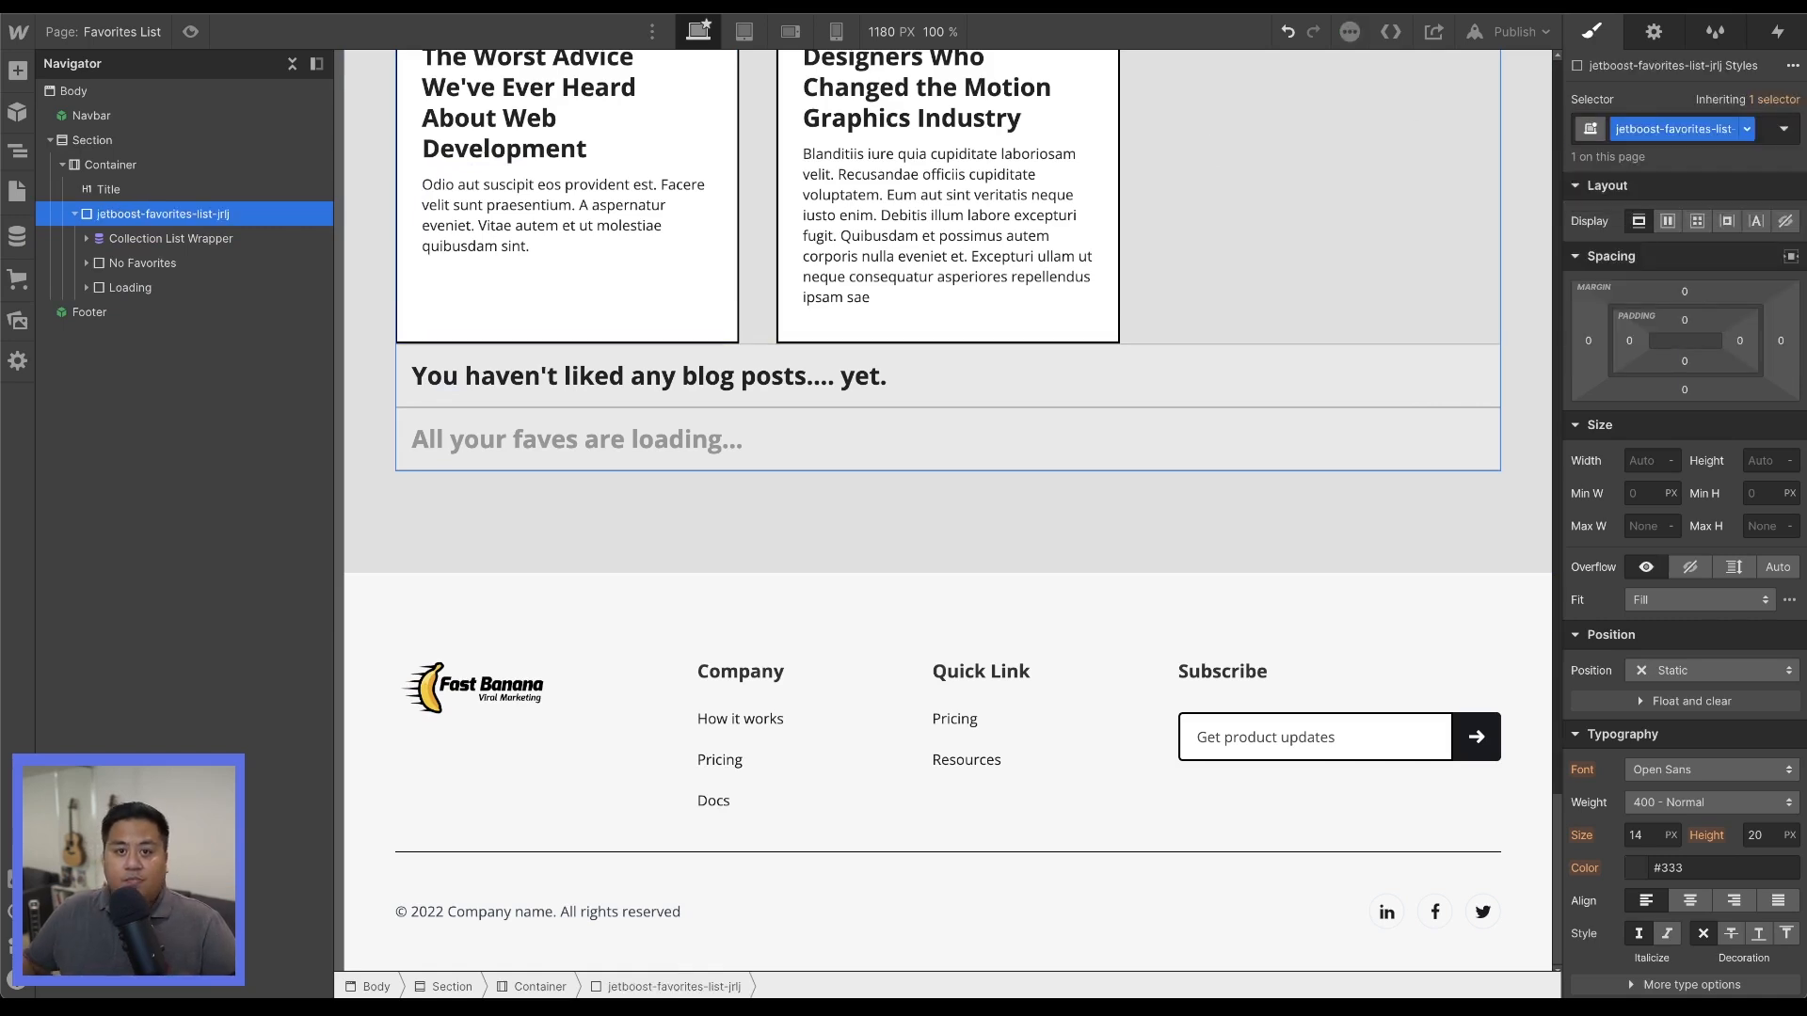
Switch to Jetboost and copy the Collection Item embed code from instruction 3.
key("ctrl+Tab")
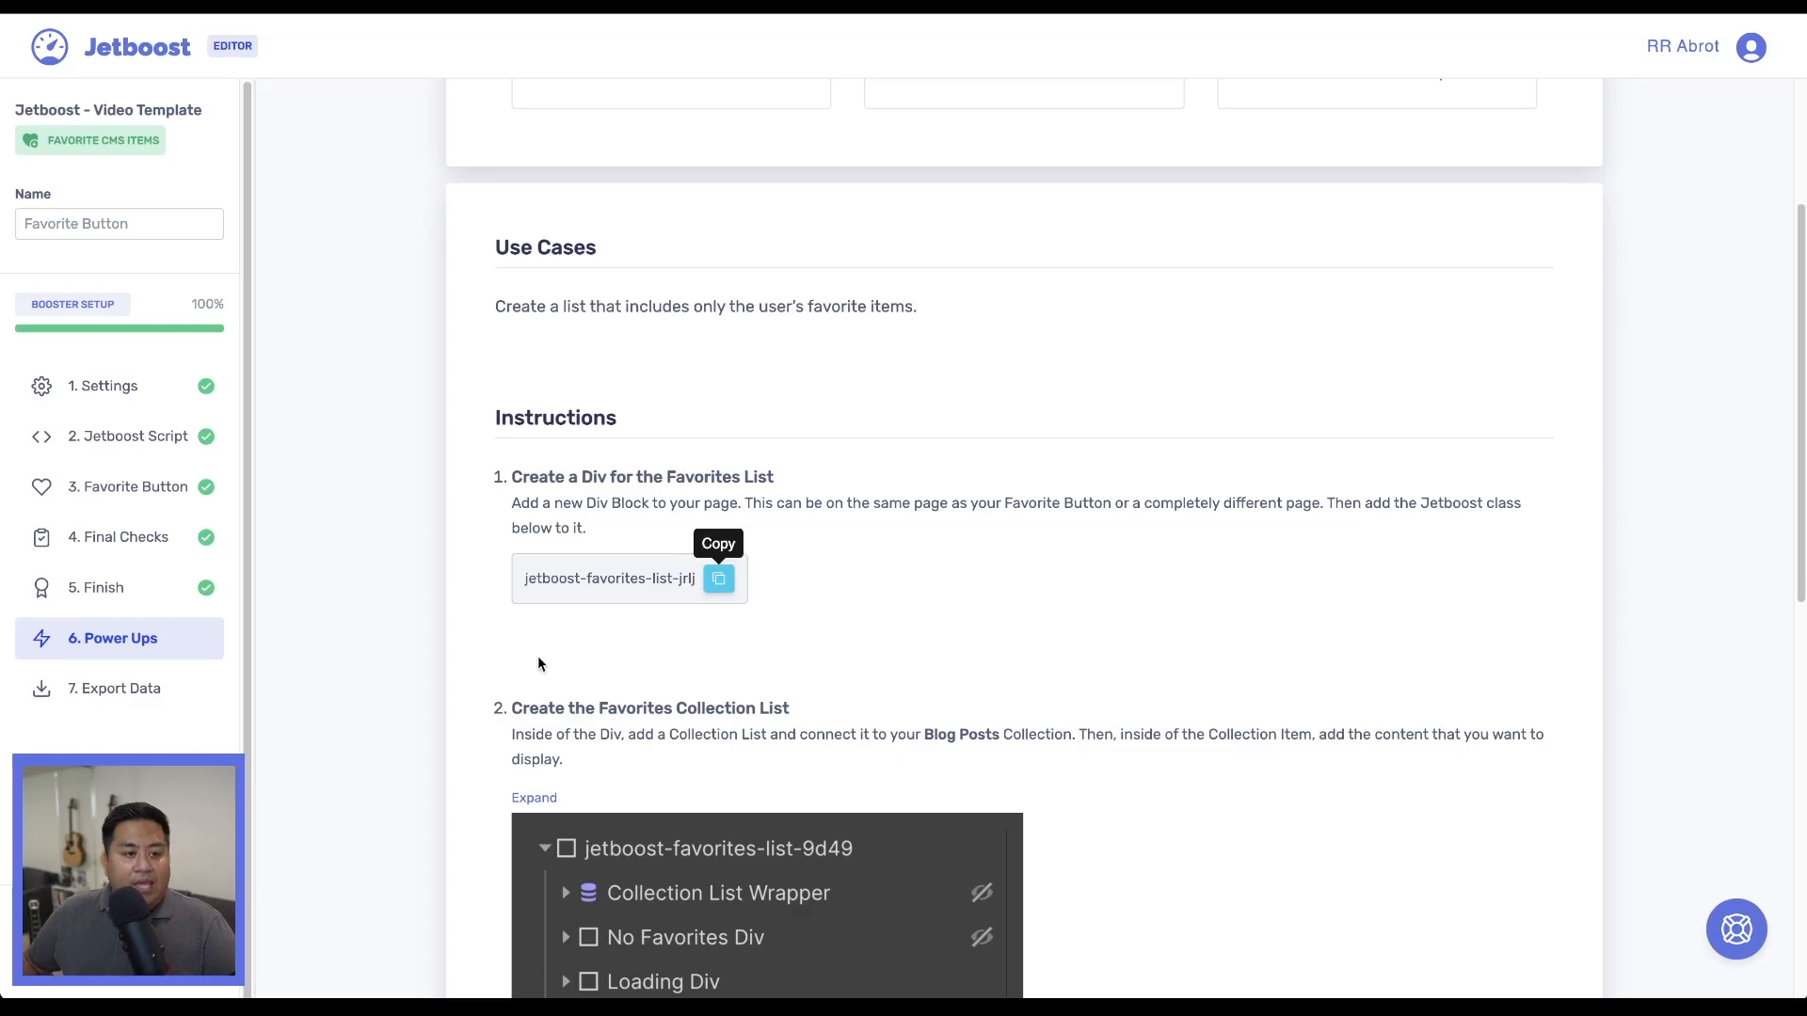
scroll(523, 693, "down", 5)
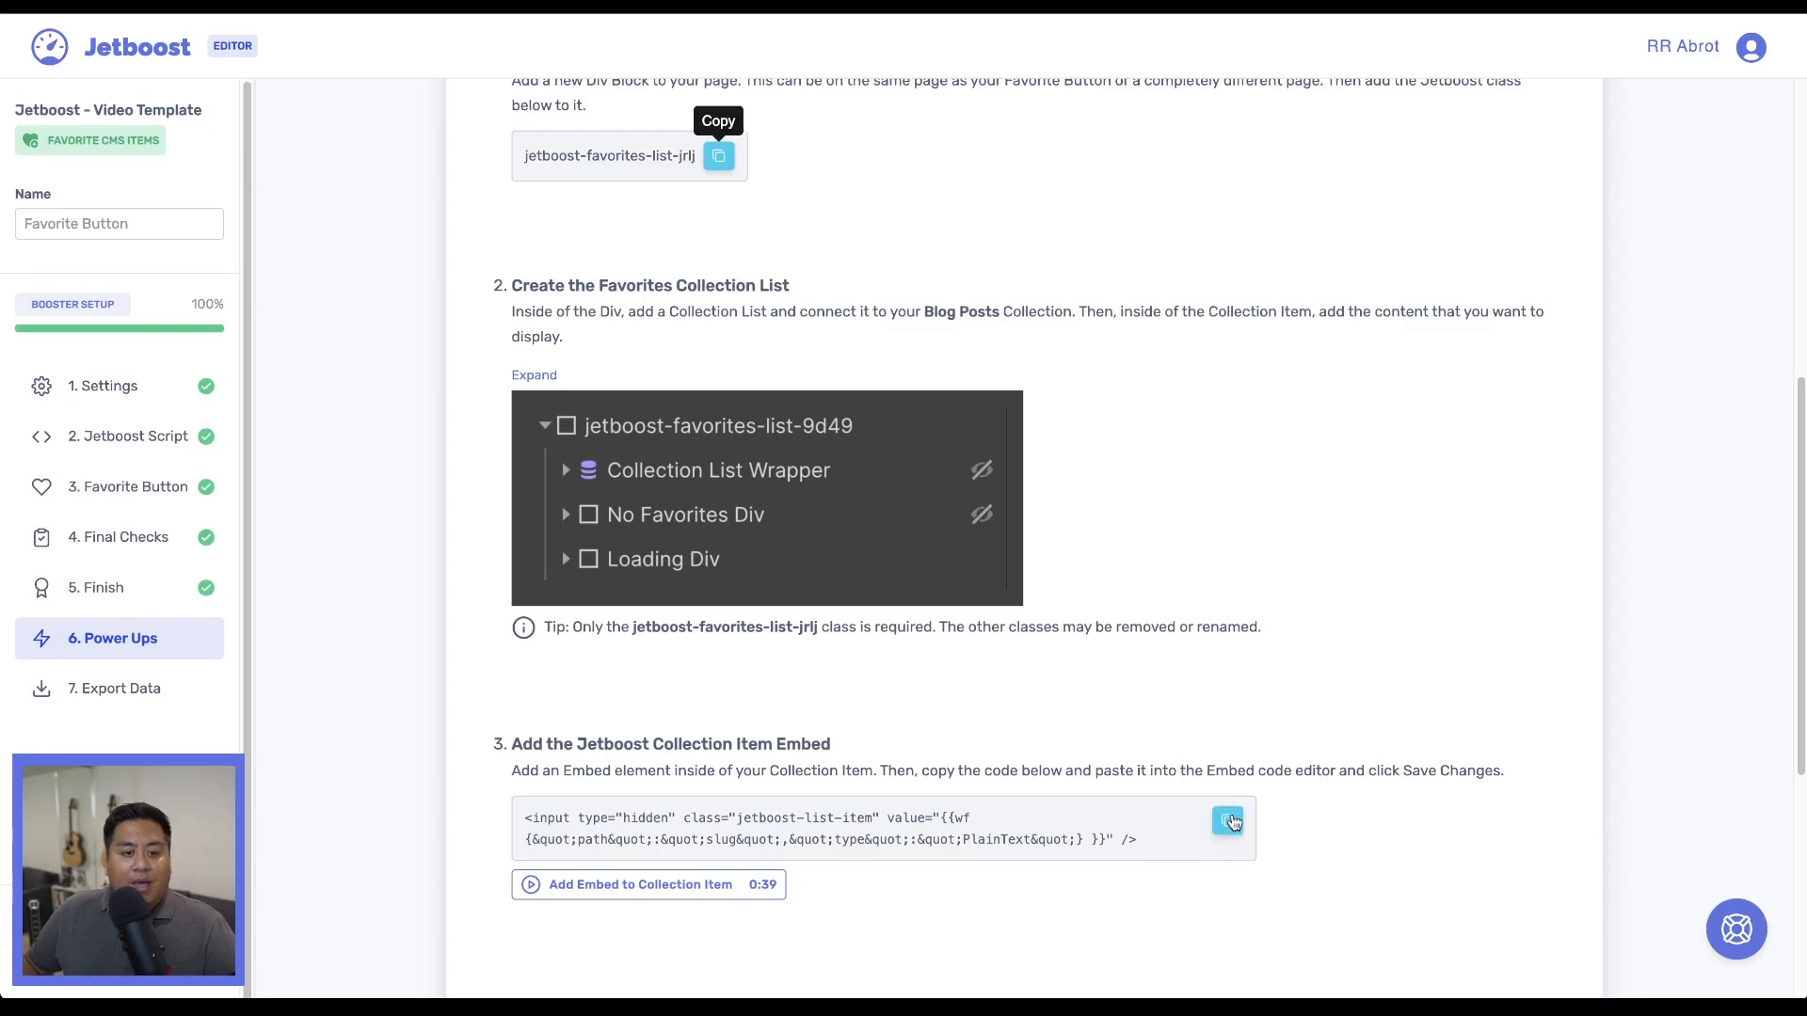
left_click(1229, 821)
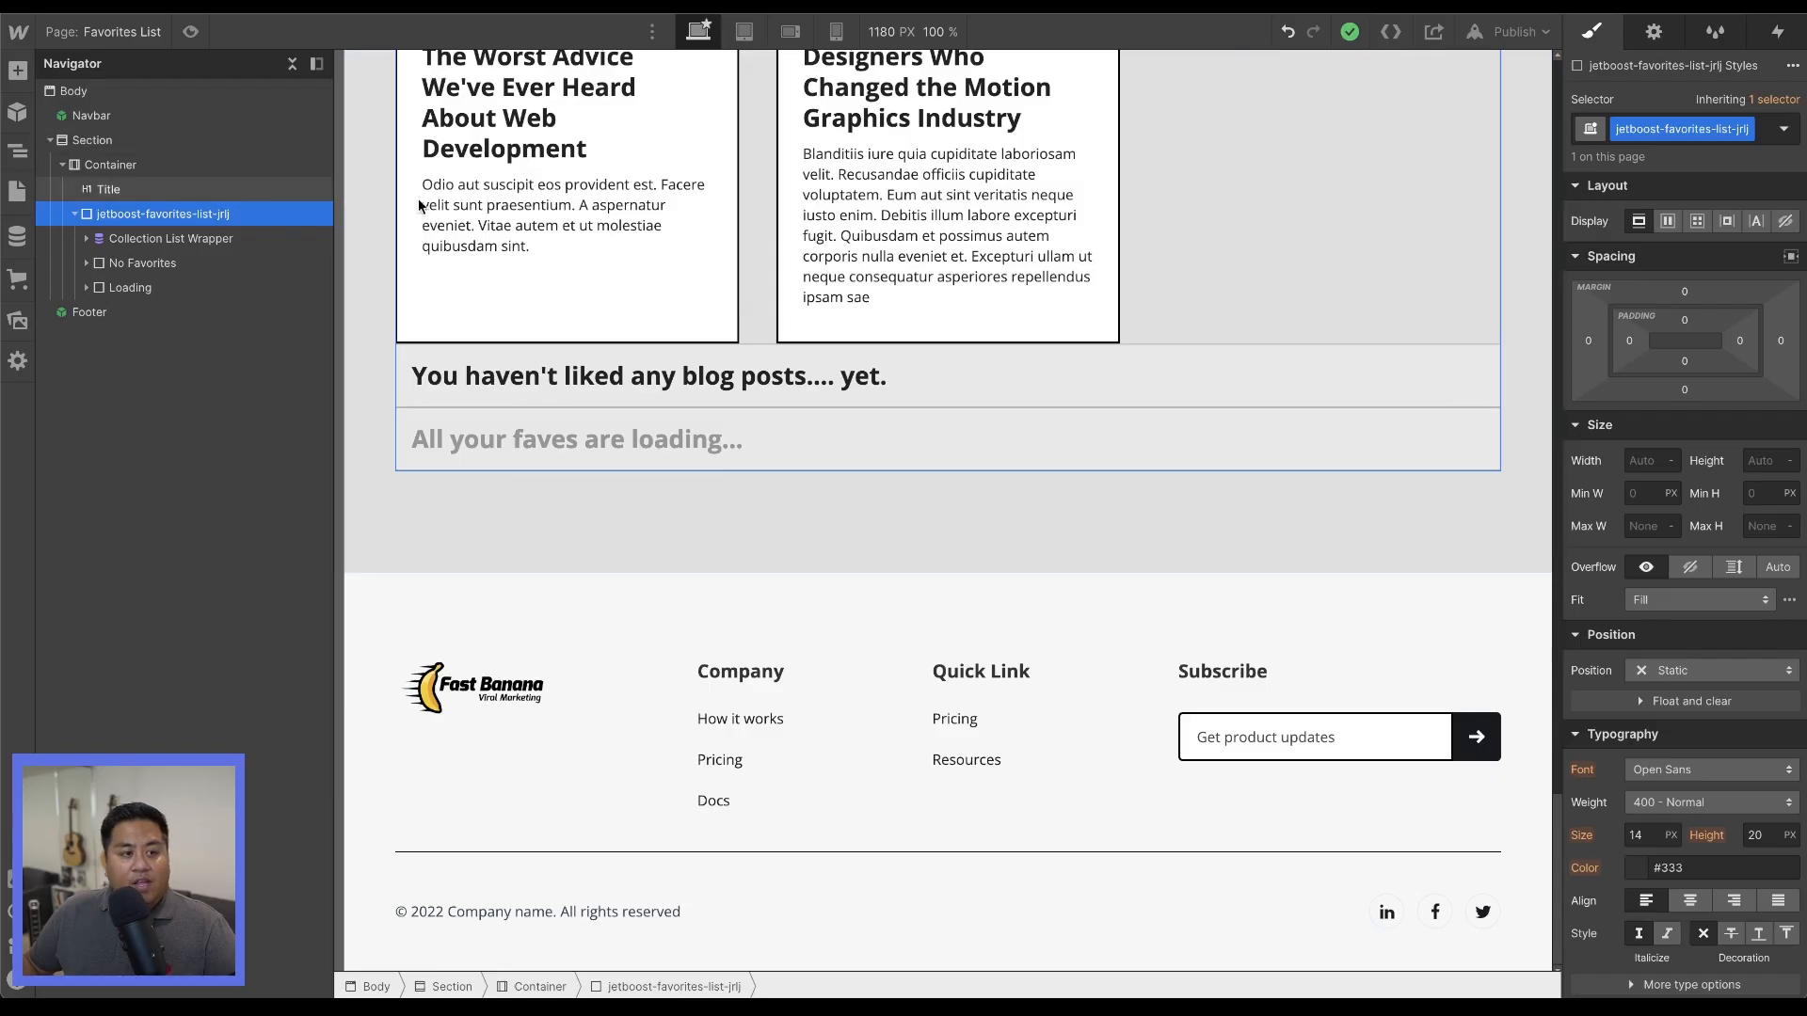
Switch to Webflow, add an HTML Embed after cms-description in the Collection Item, and save the copied jetboost-list-item code in it.
scroll(621, 354, "up", 10)
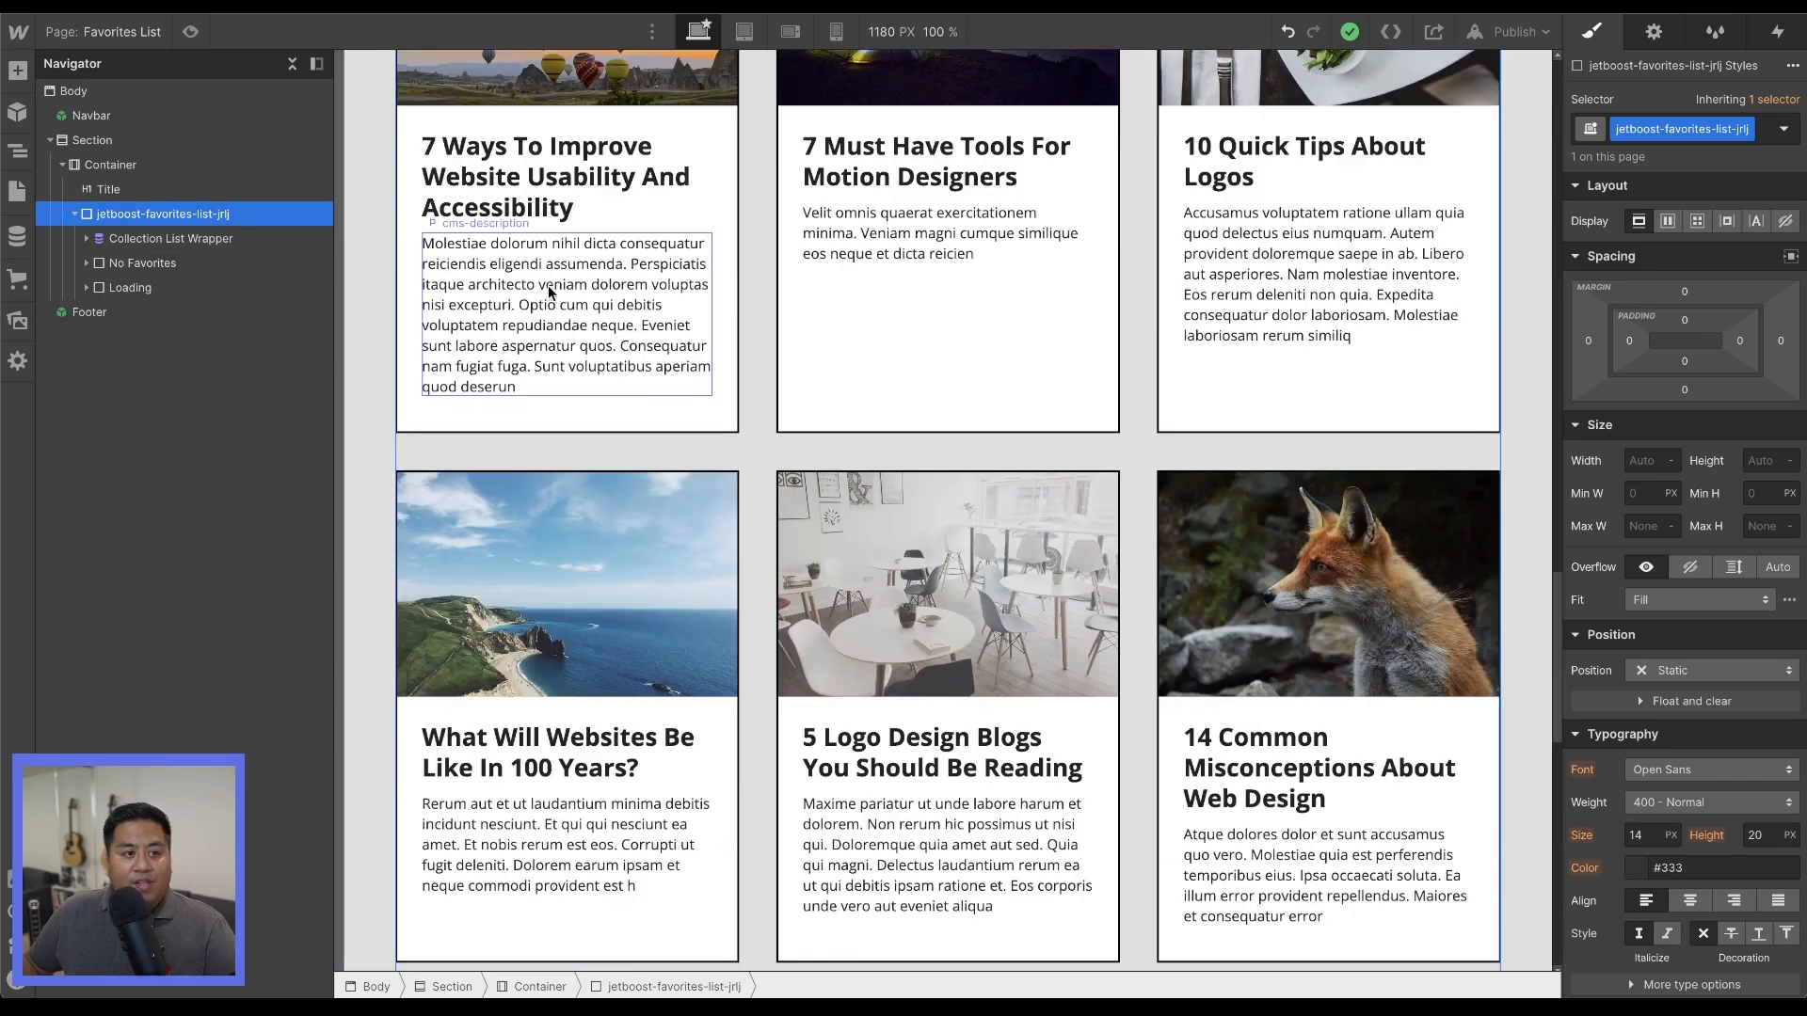
left_click(551, 314)
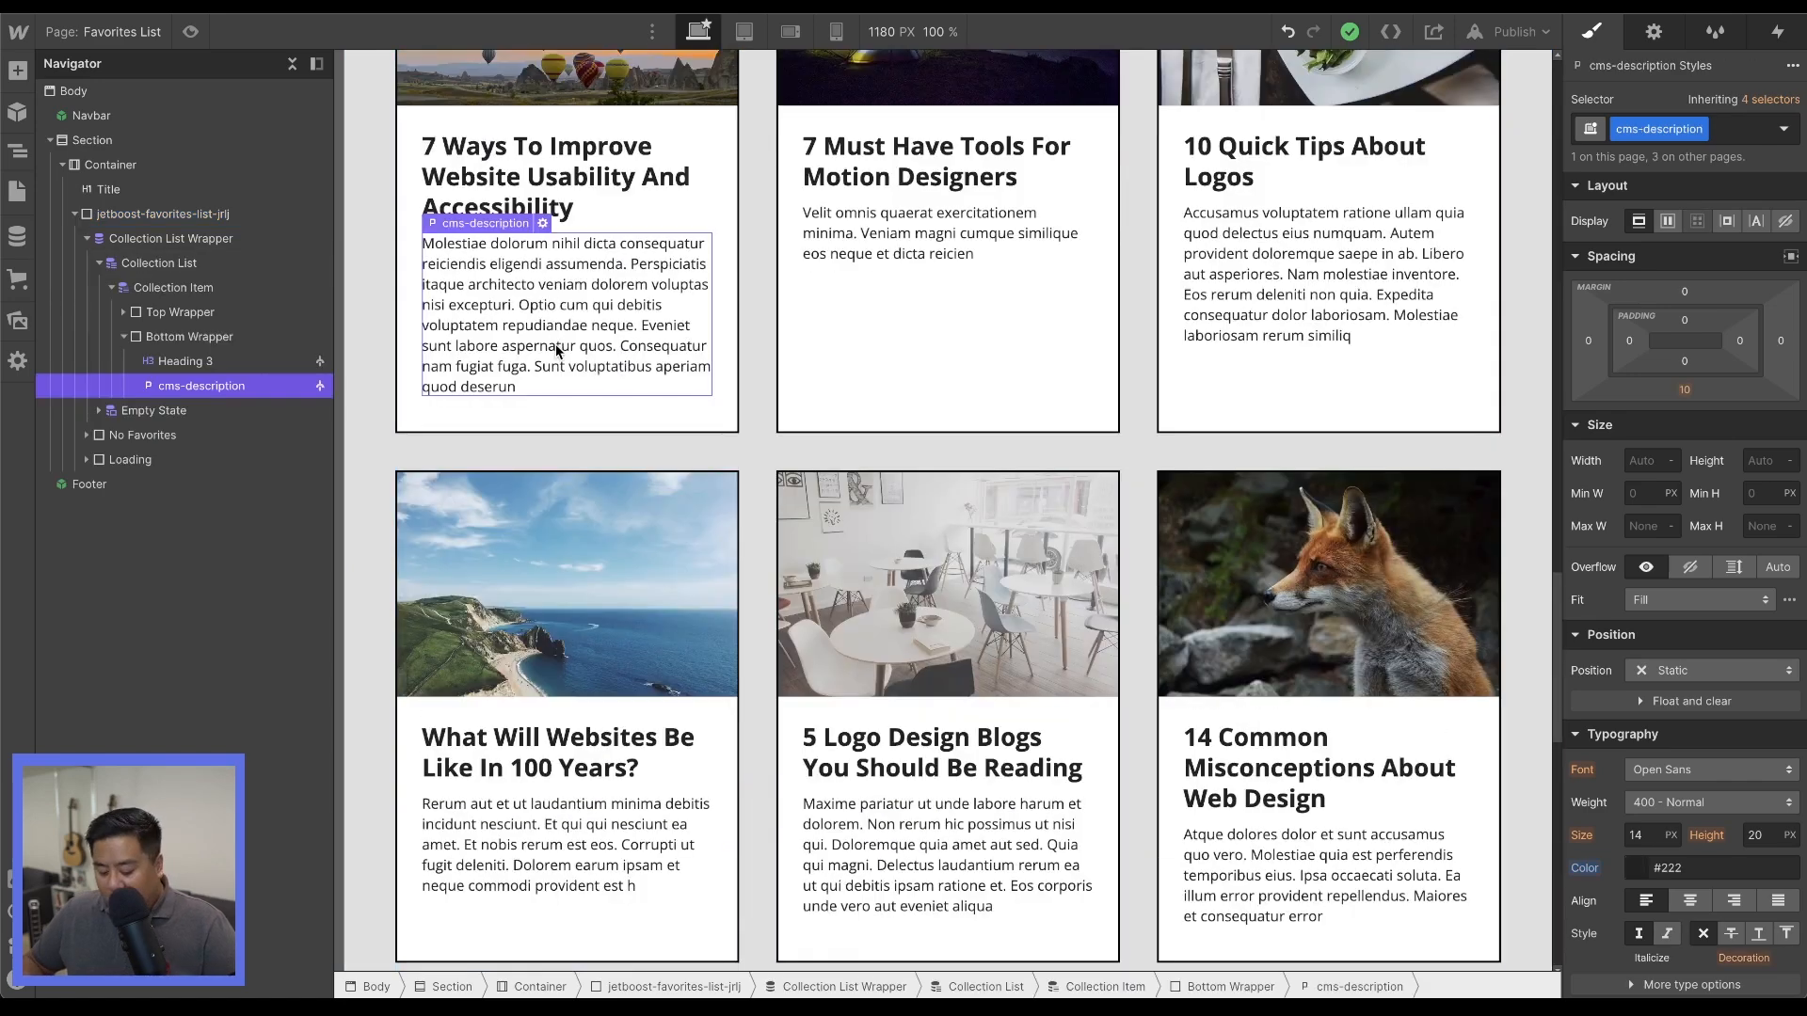
key("ctrl+k")
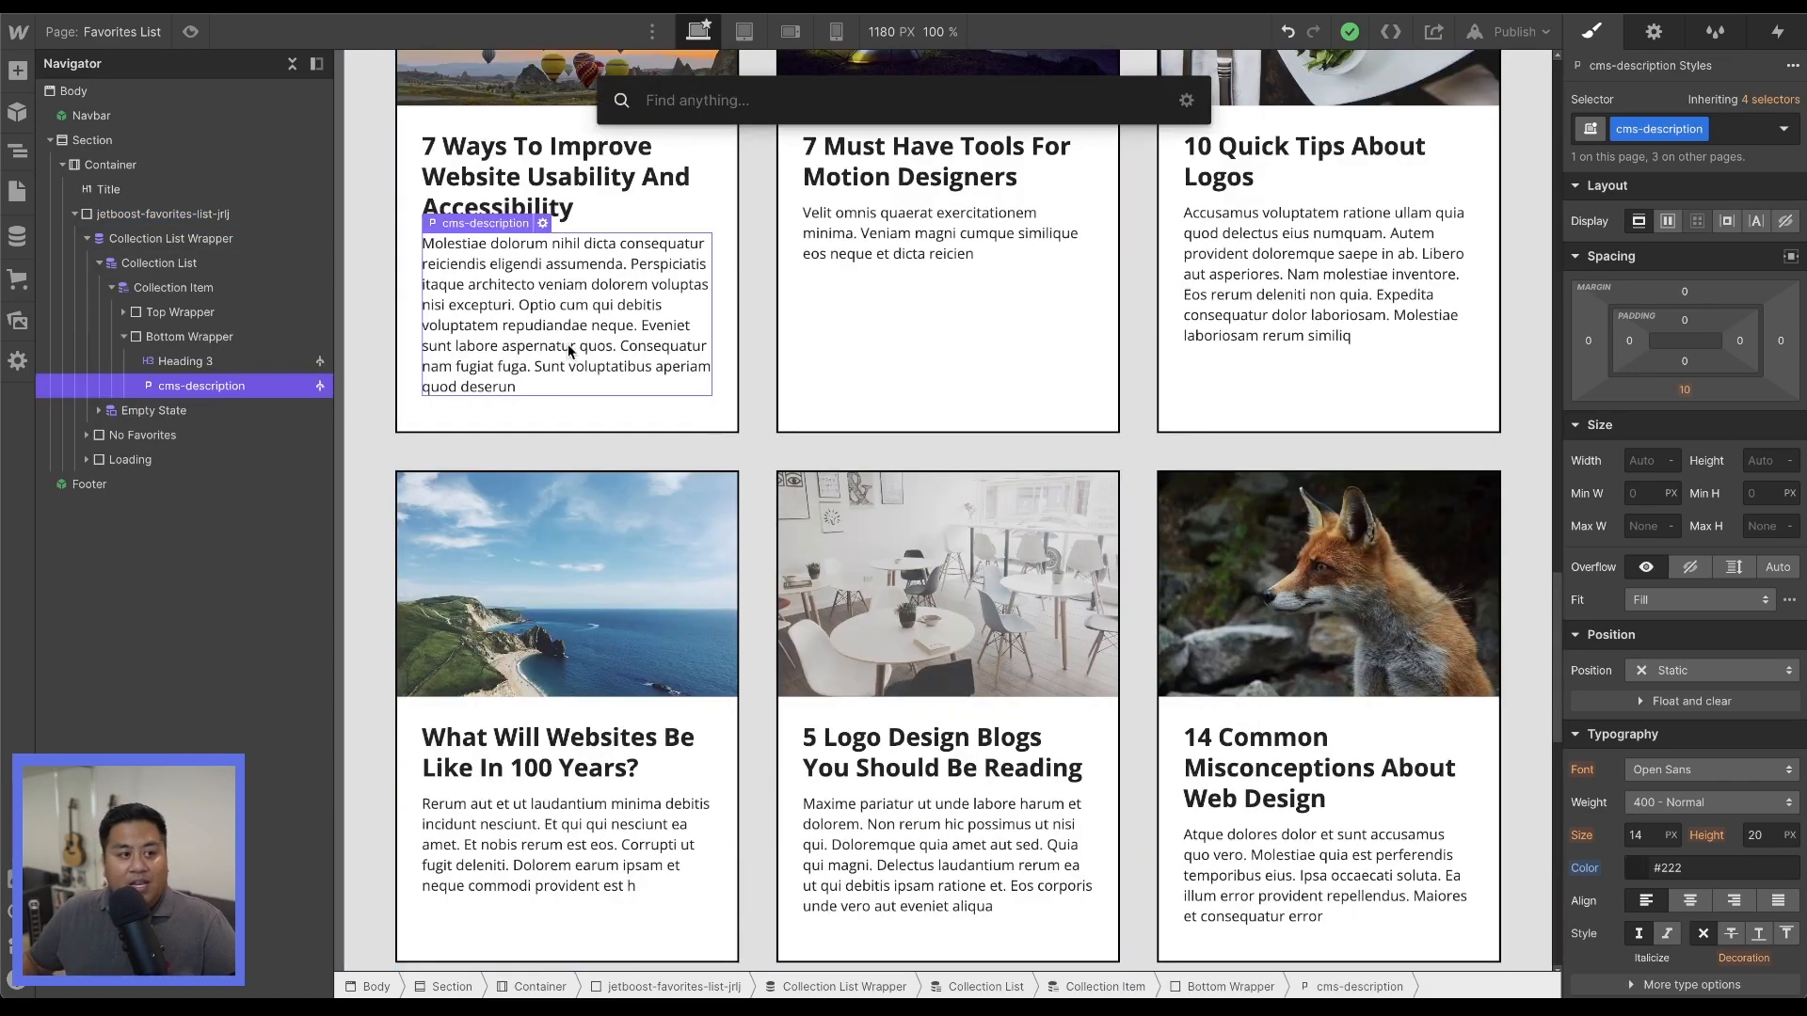
type("em")
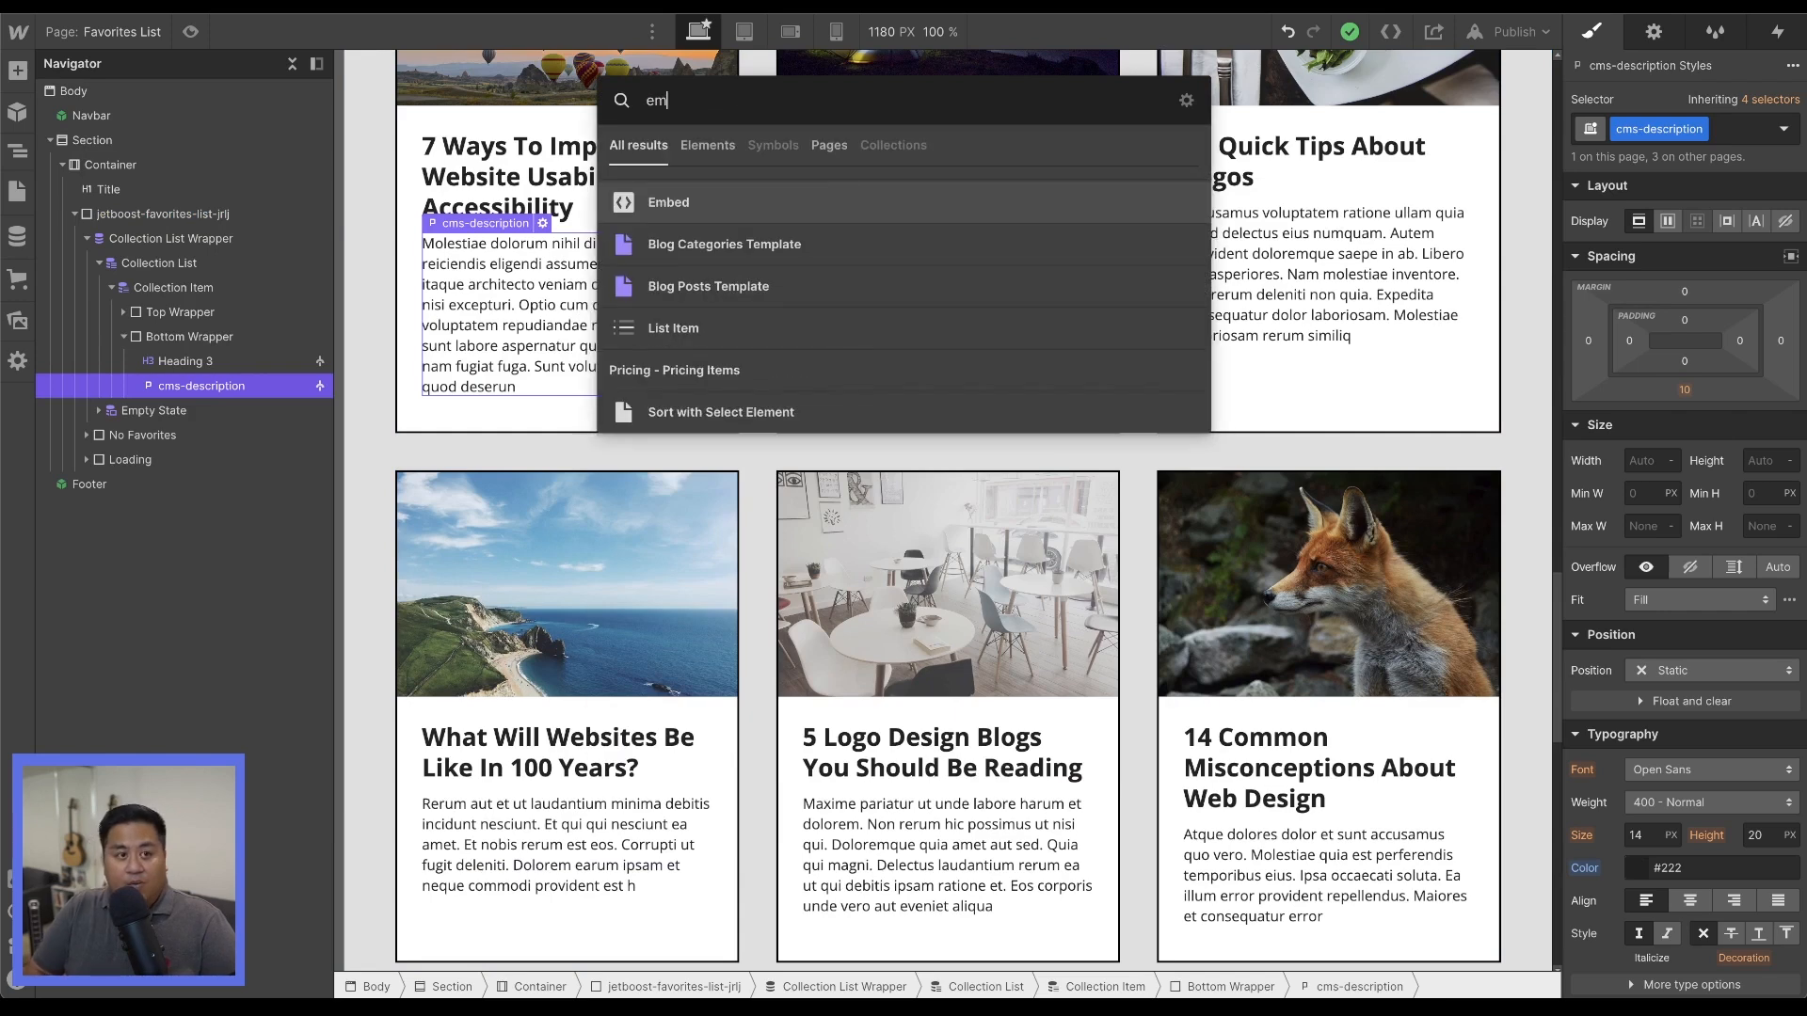
key("Return")
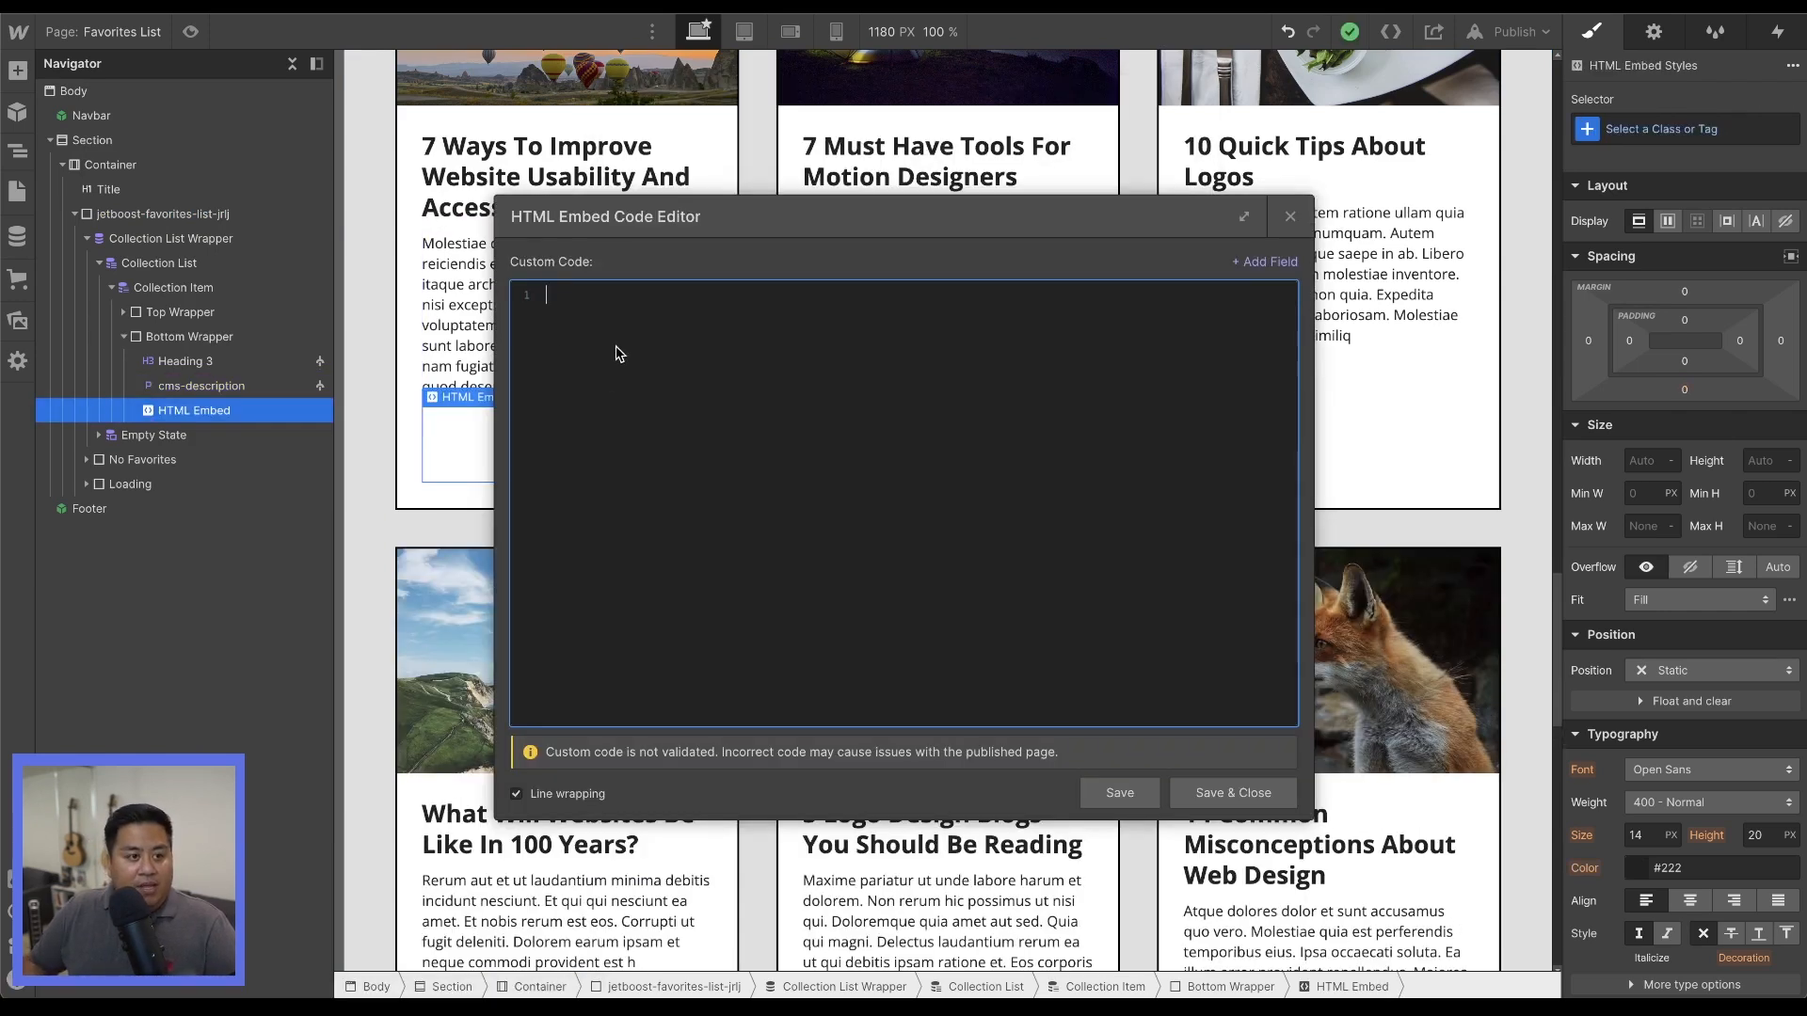
key("ctrl+v")
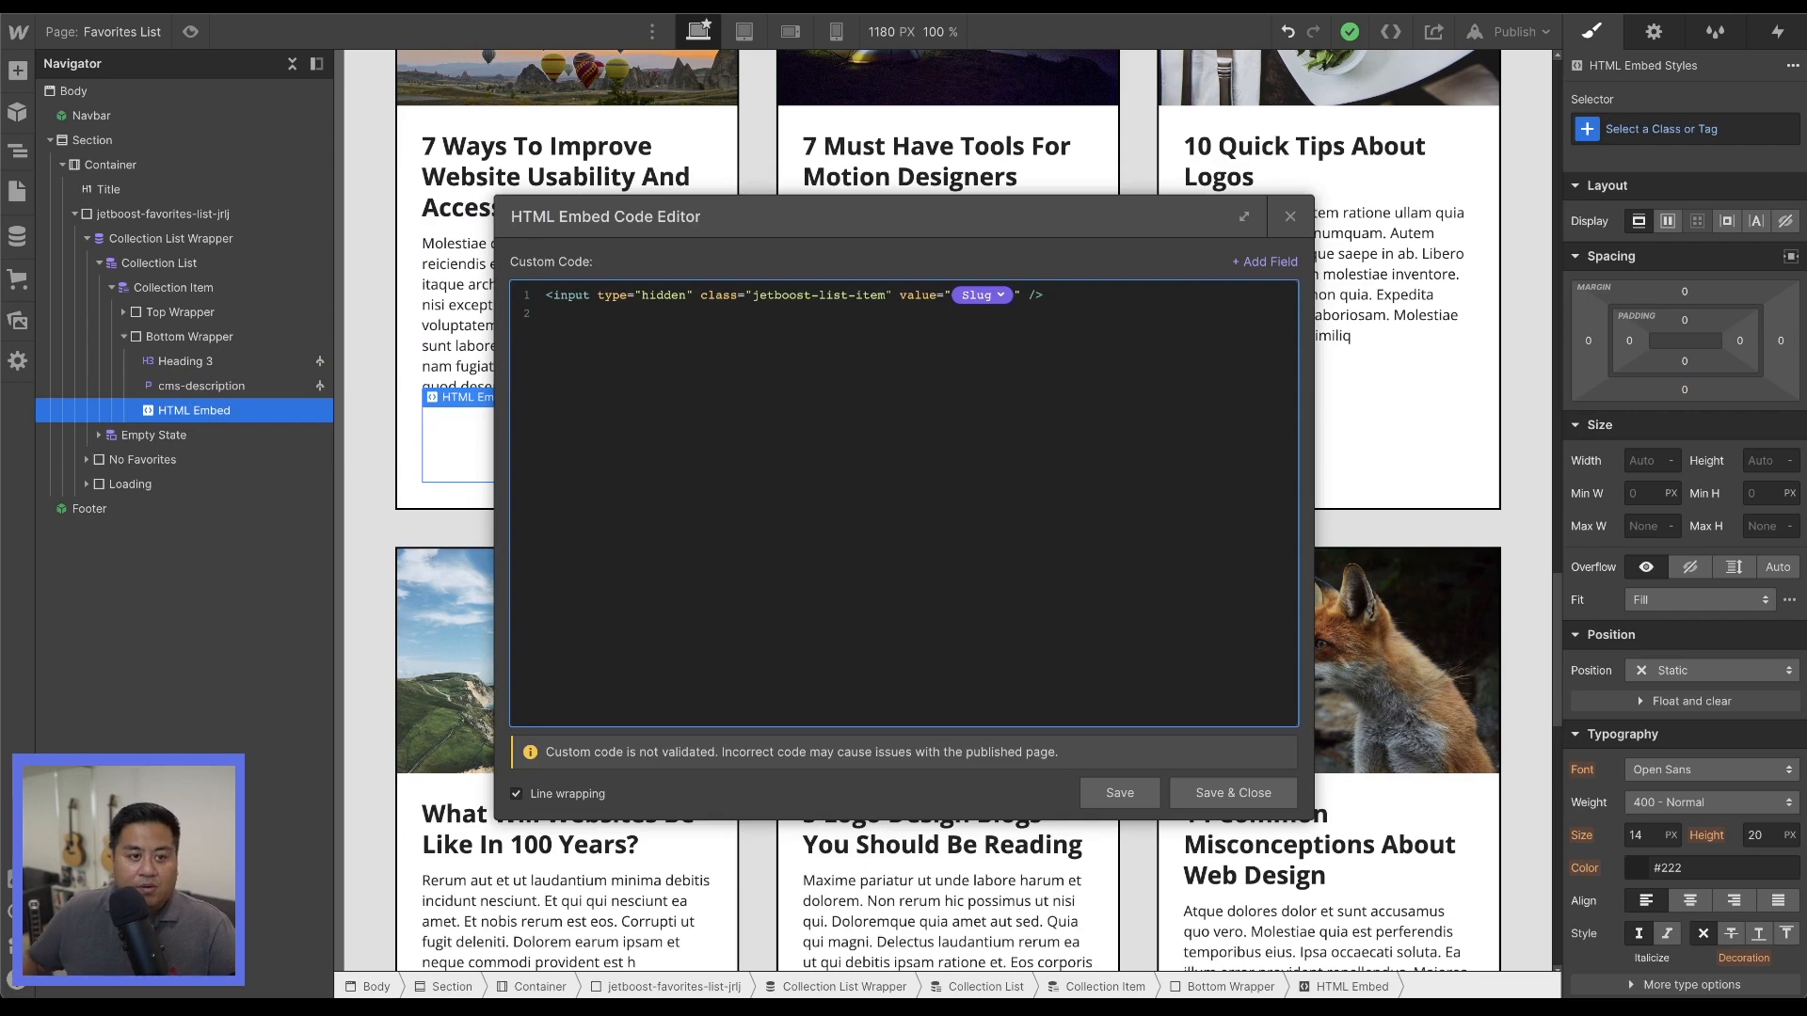
left_click(1252, 794)
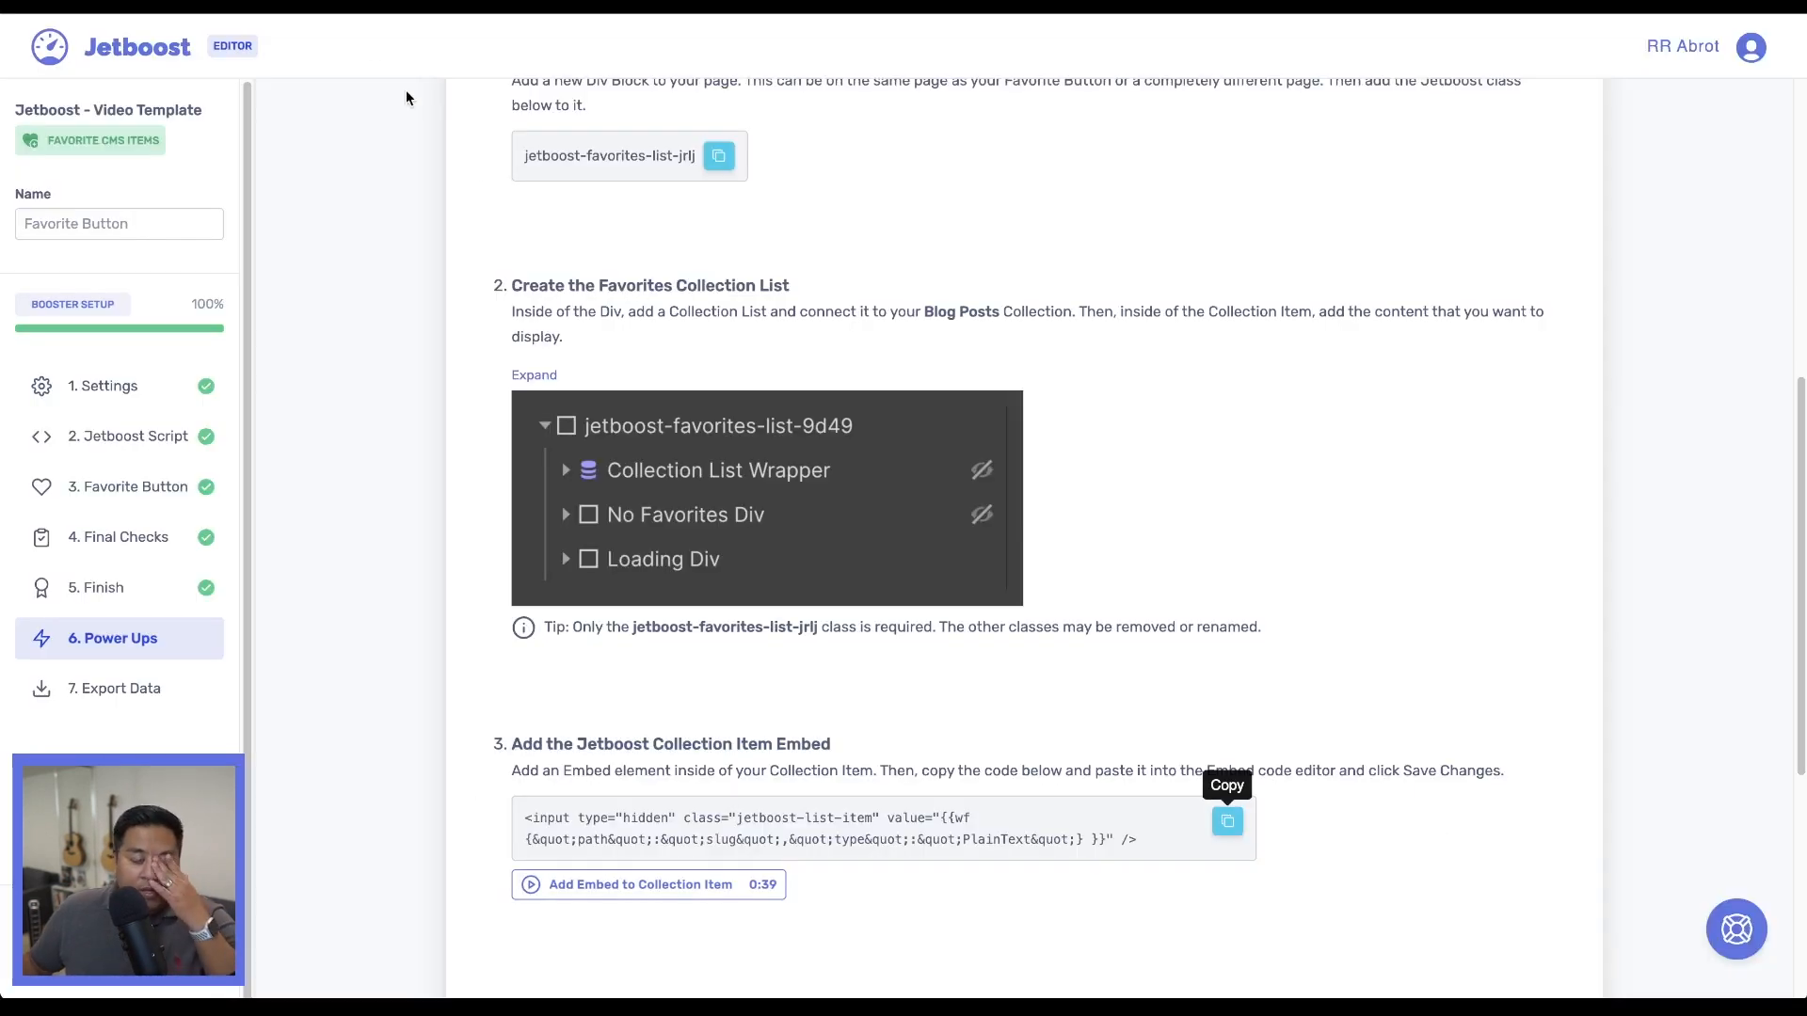
Read Jetboost's optional No Favorites and Loading div instructions and check the matching divs on the Webflow page.
scroll(636, 725, "down", 6)
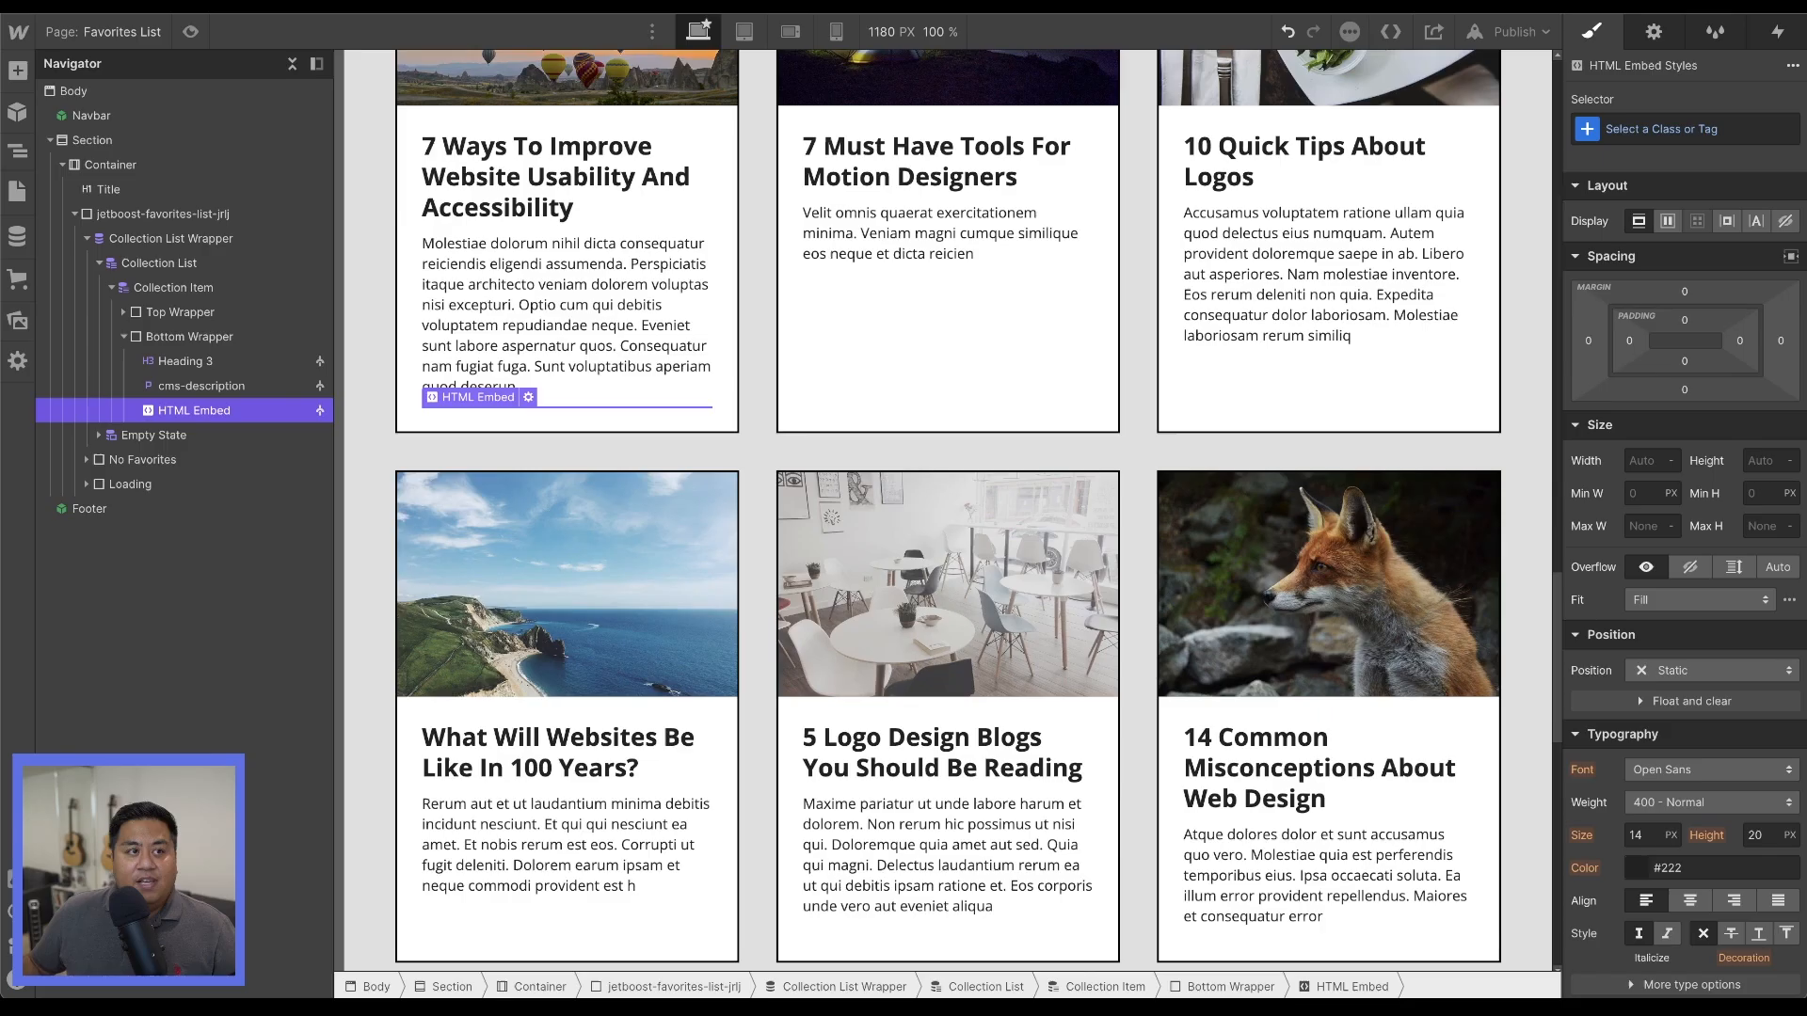
scroll(687, 433, "down", 7)
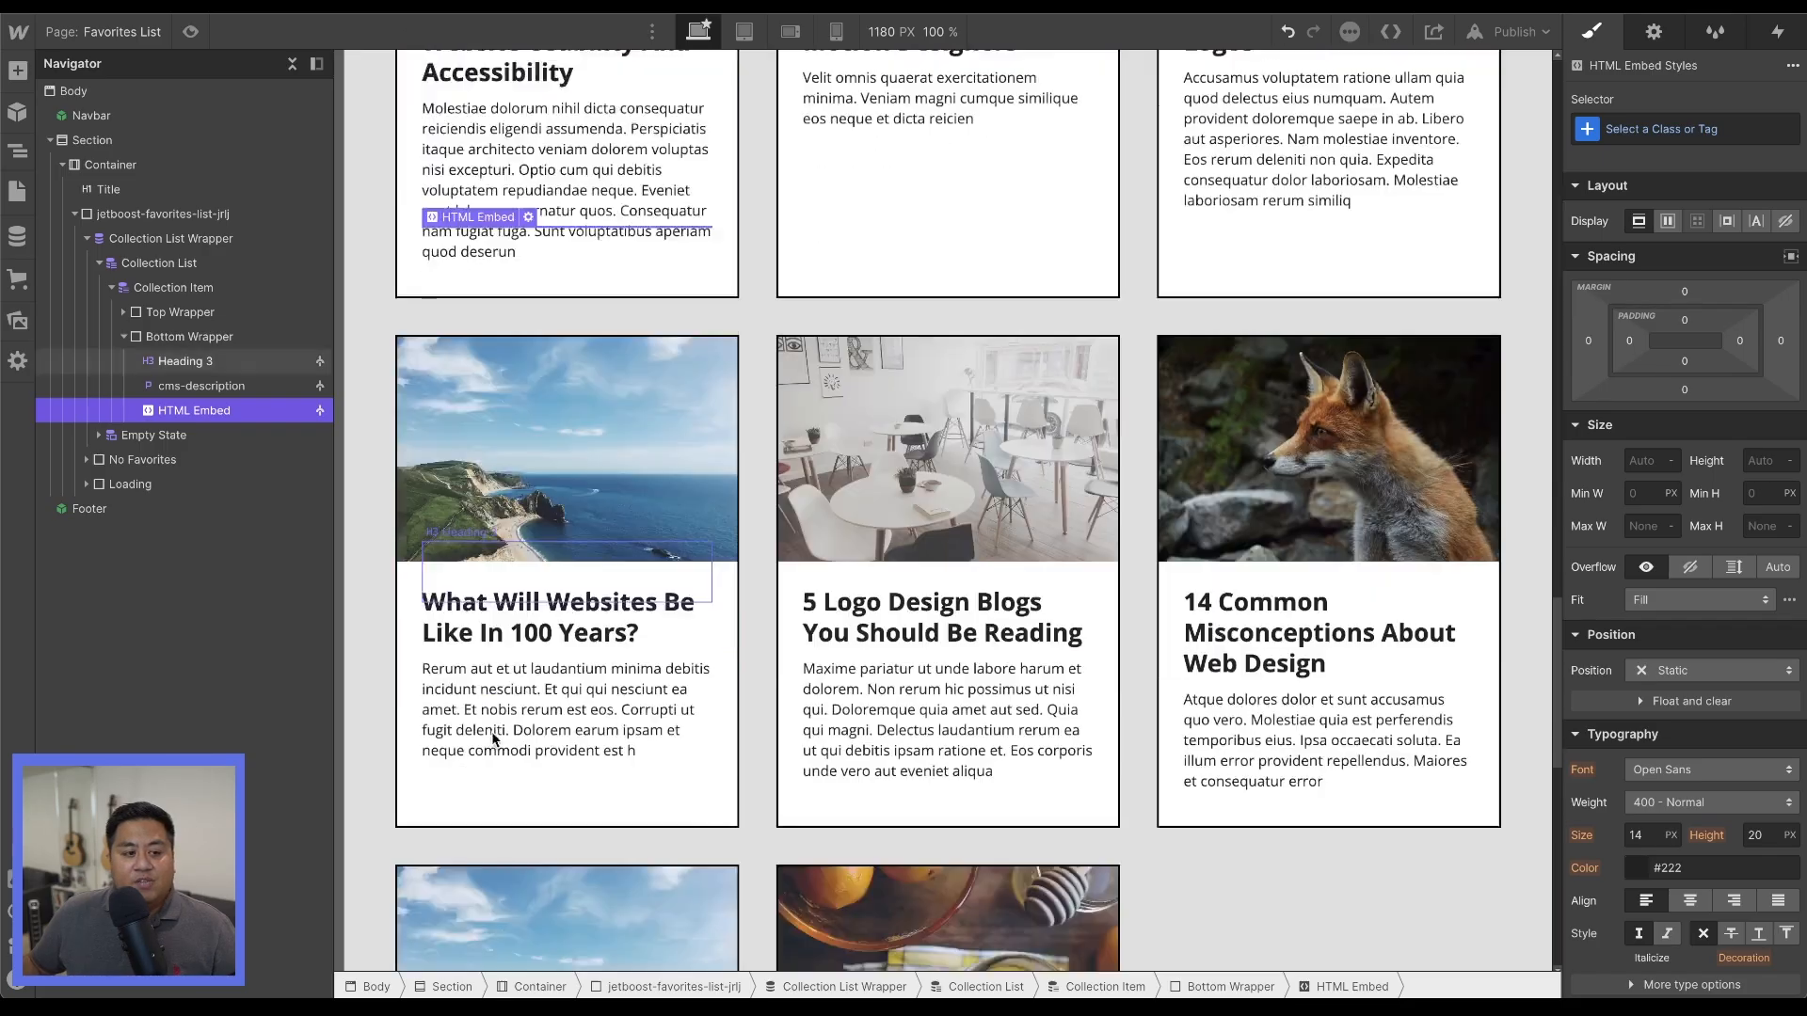
left_click(686, 376)
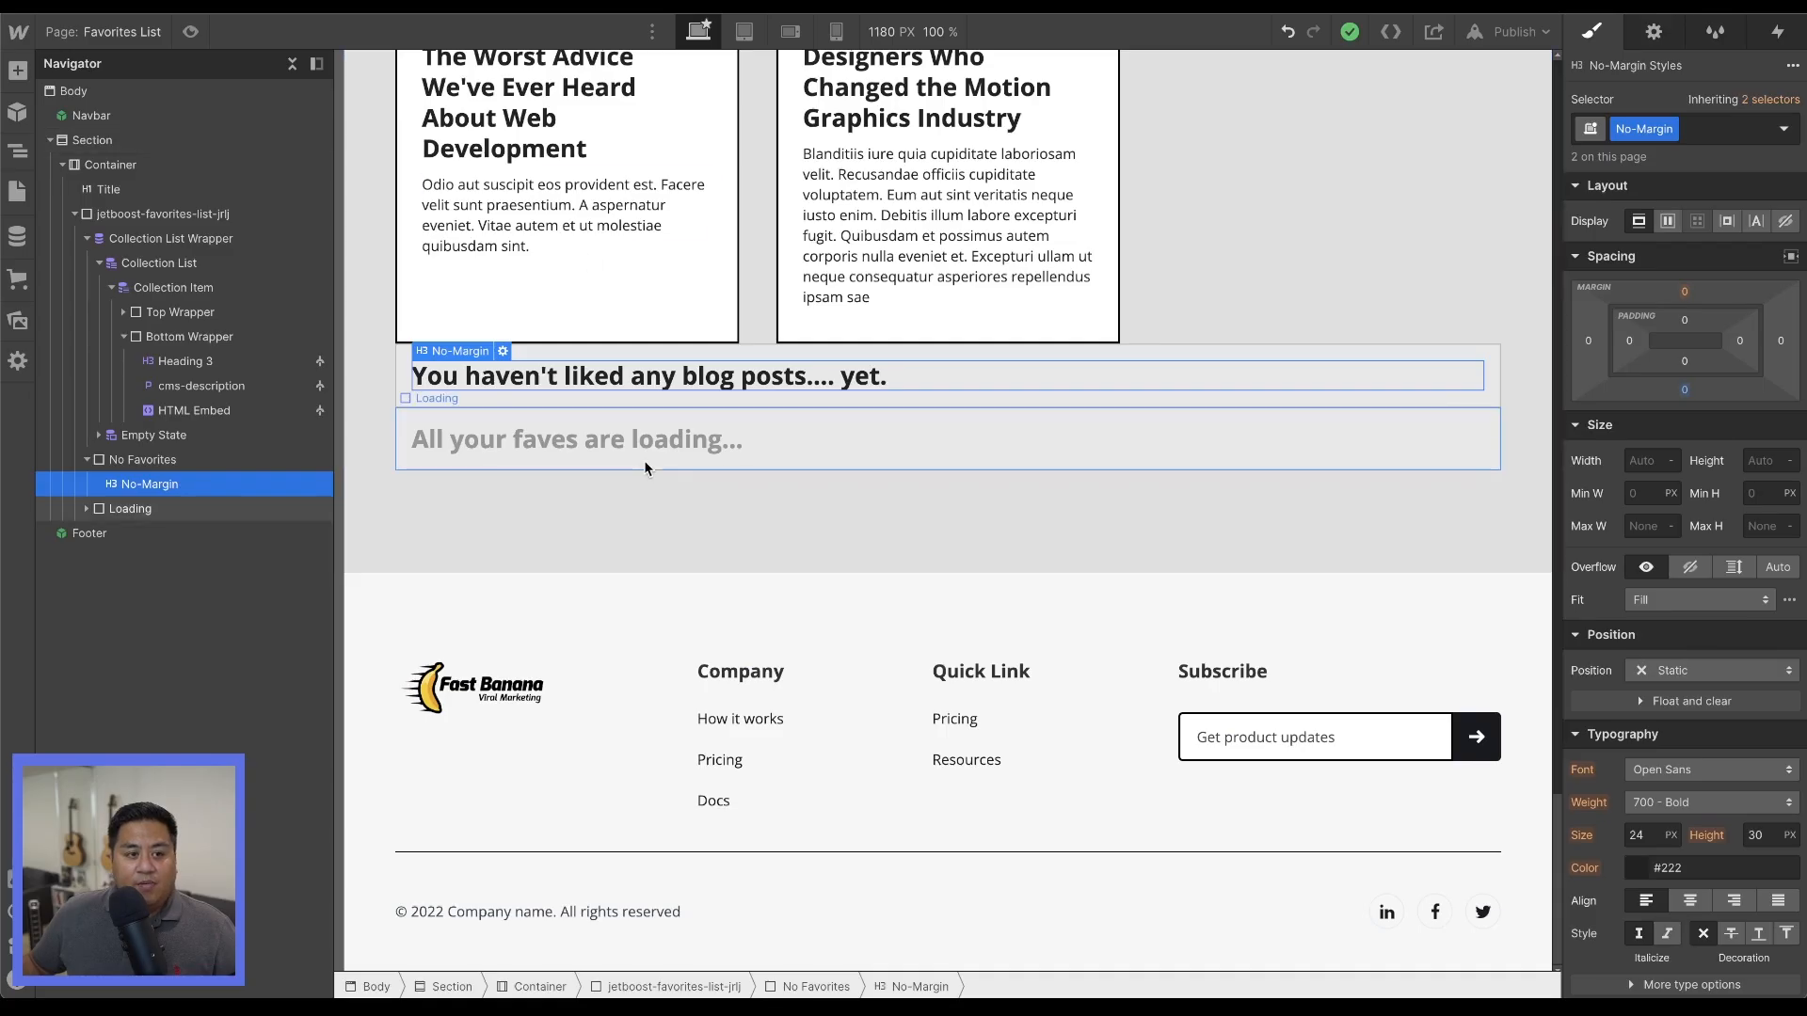
left_click(644, 463)
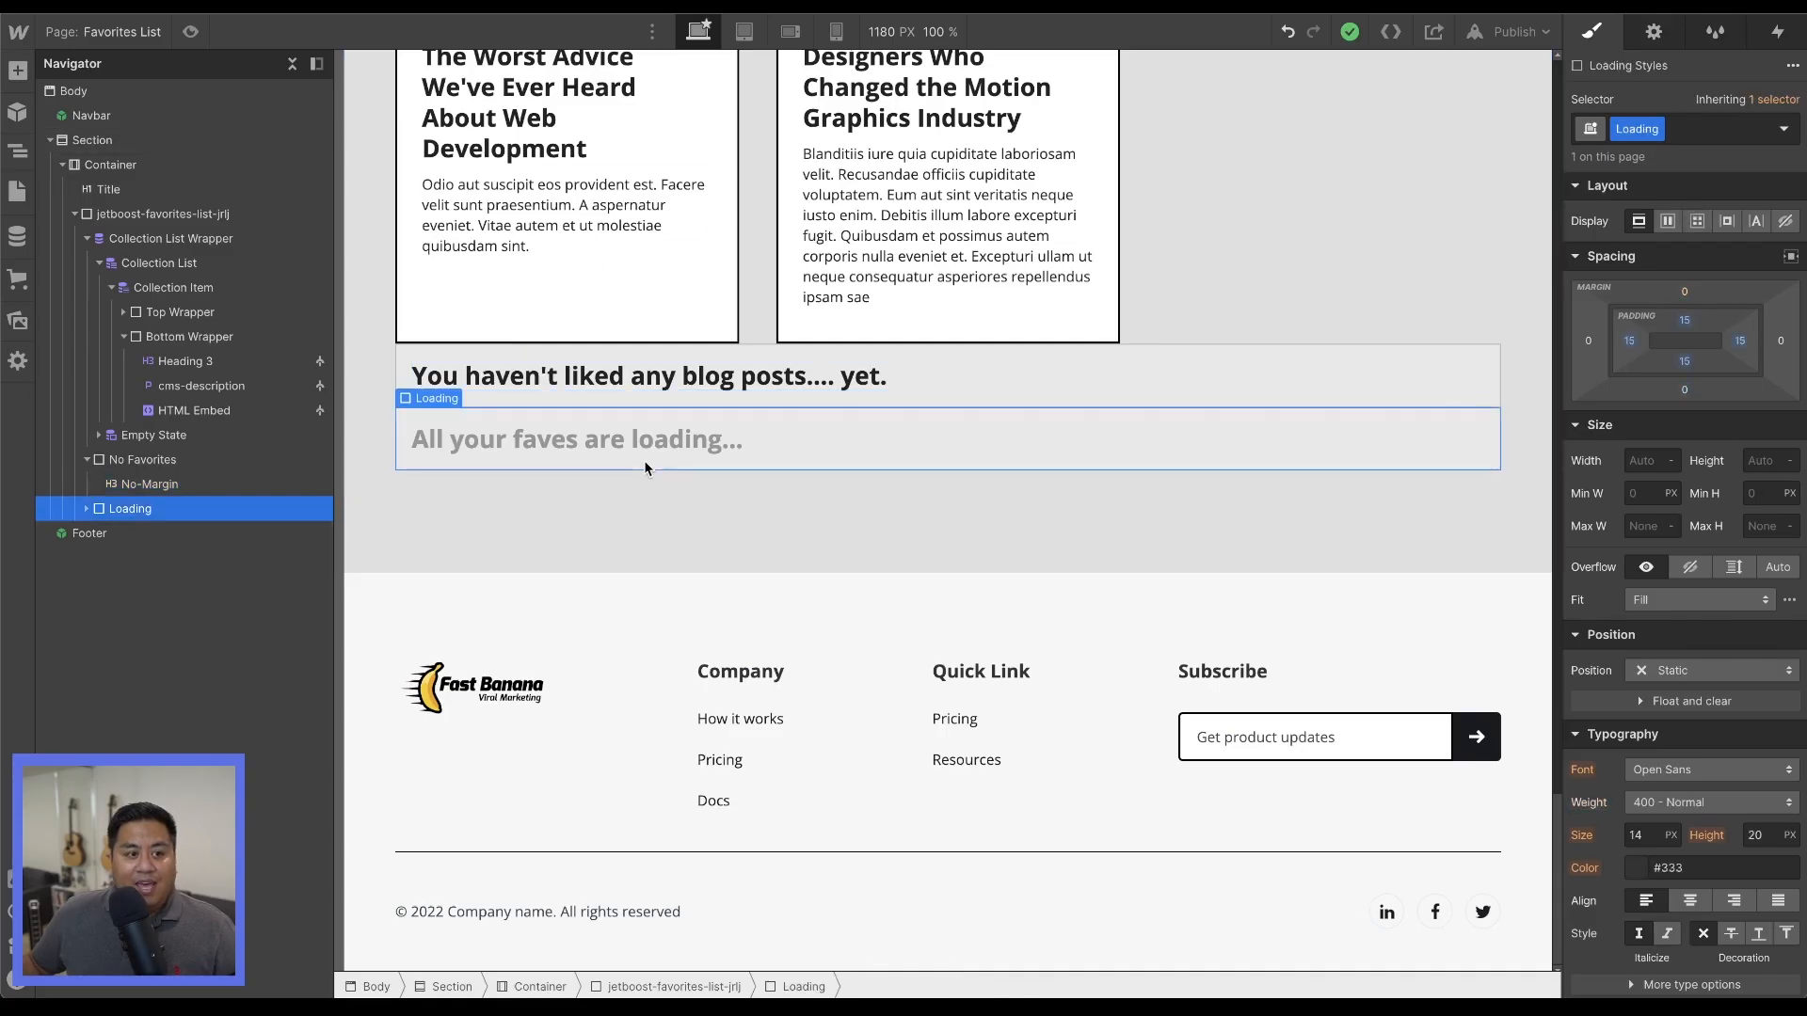
Give the Collection List Wrapper a new class named hide and set its display to none.
left_click(86, 238)
left_click(125, 241)
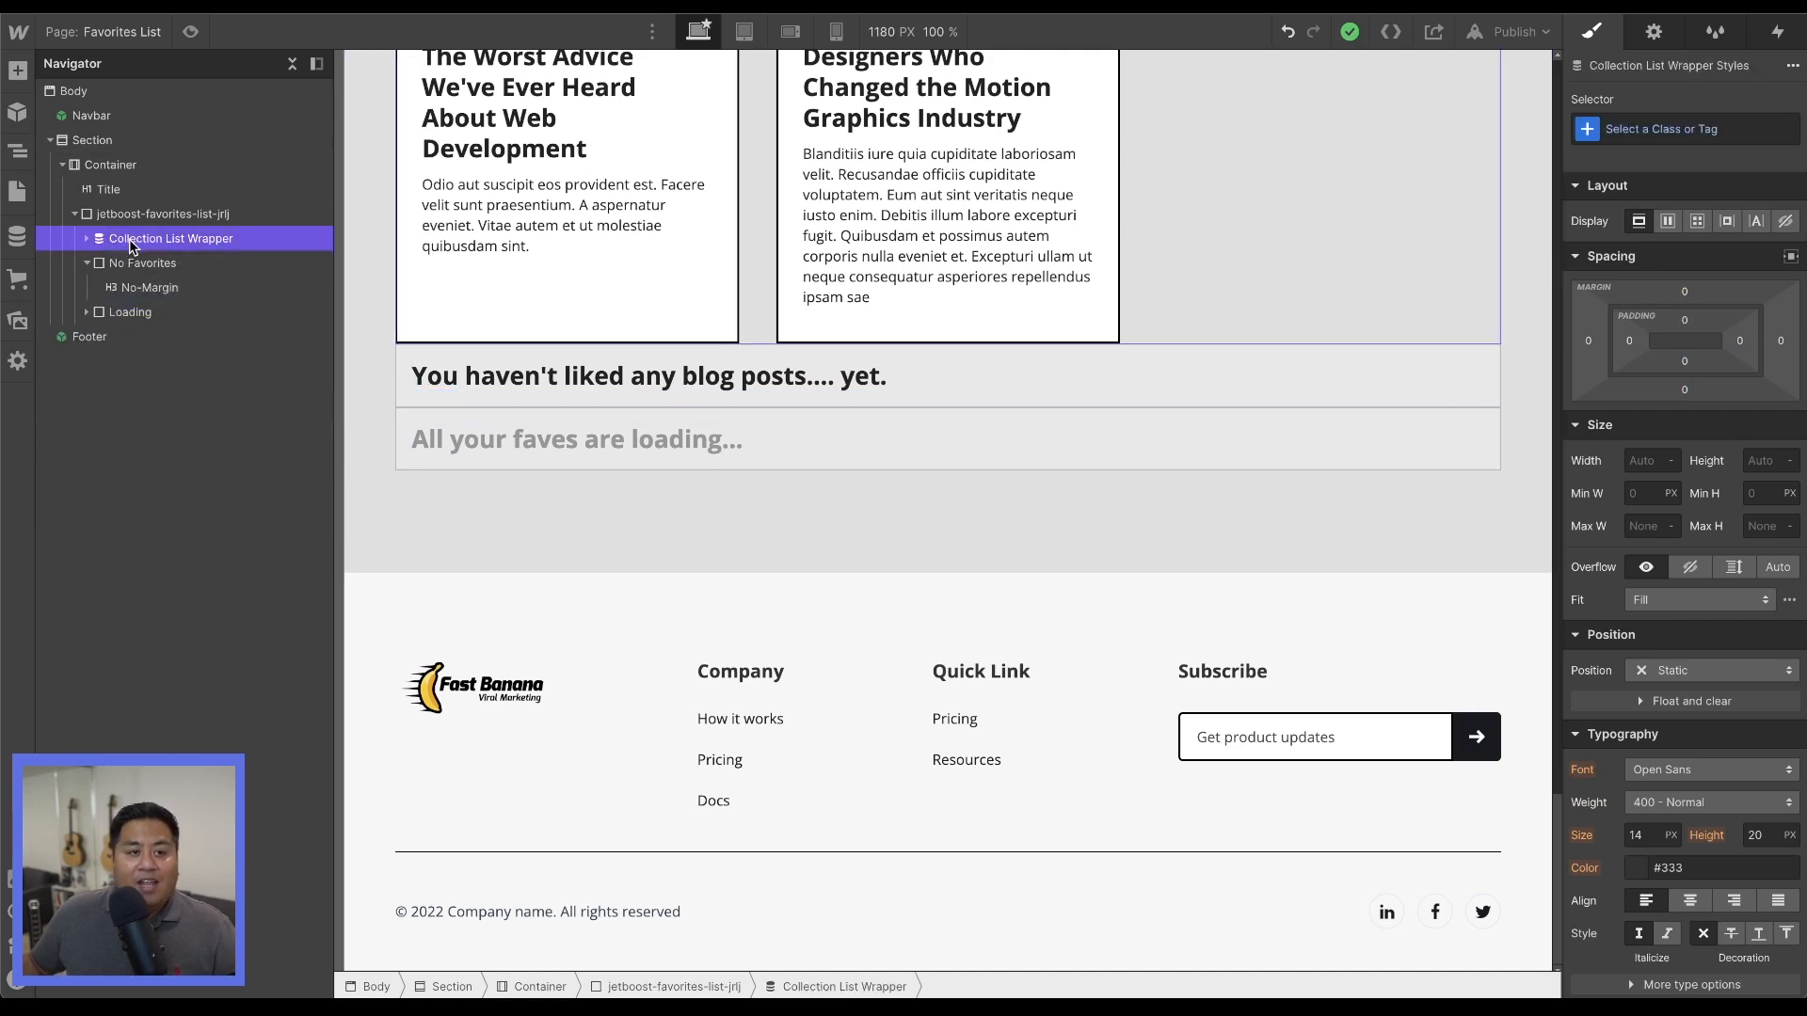
left_click(1642, 131)
type("hide")
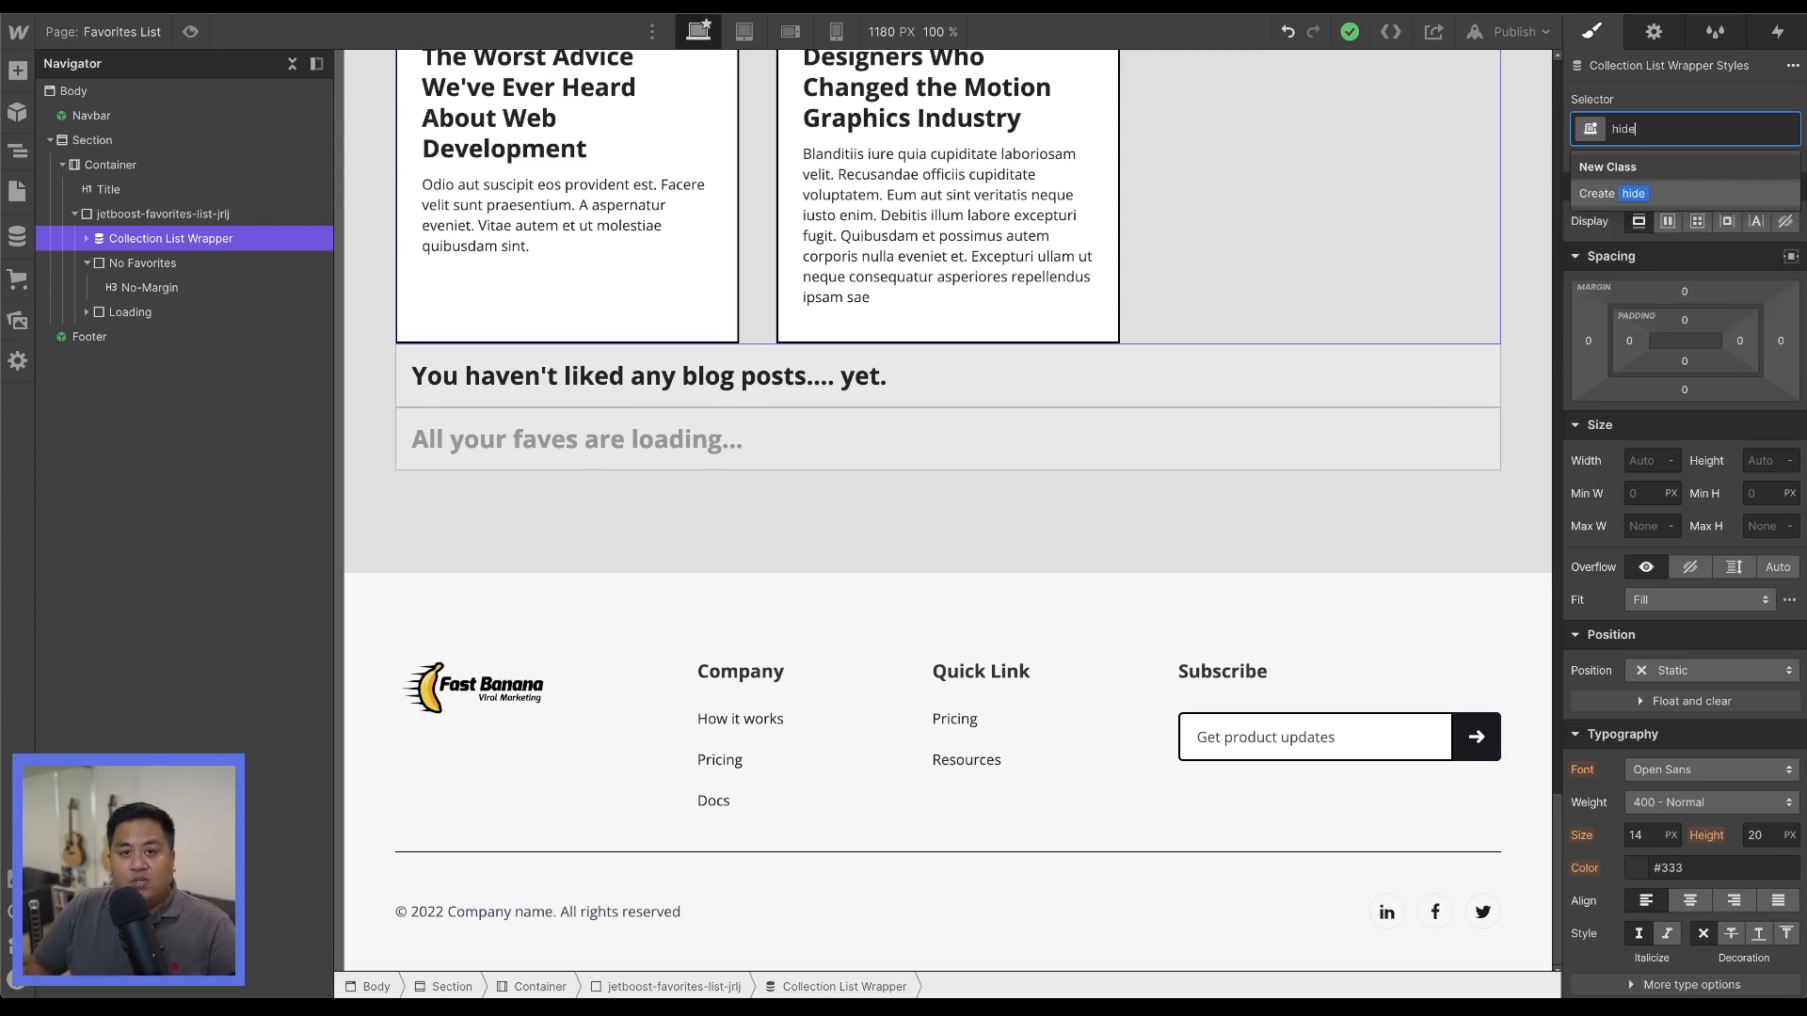
key("Return")
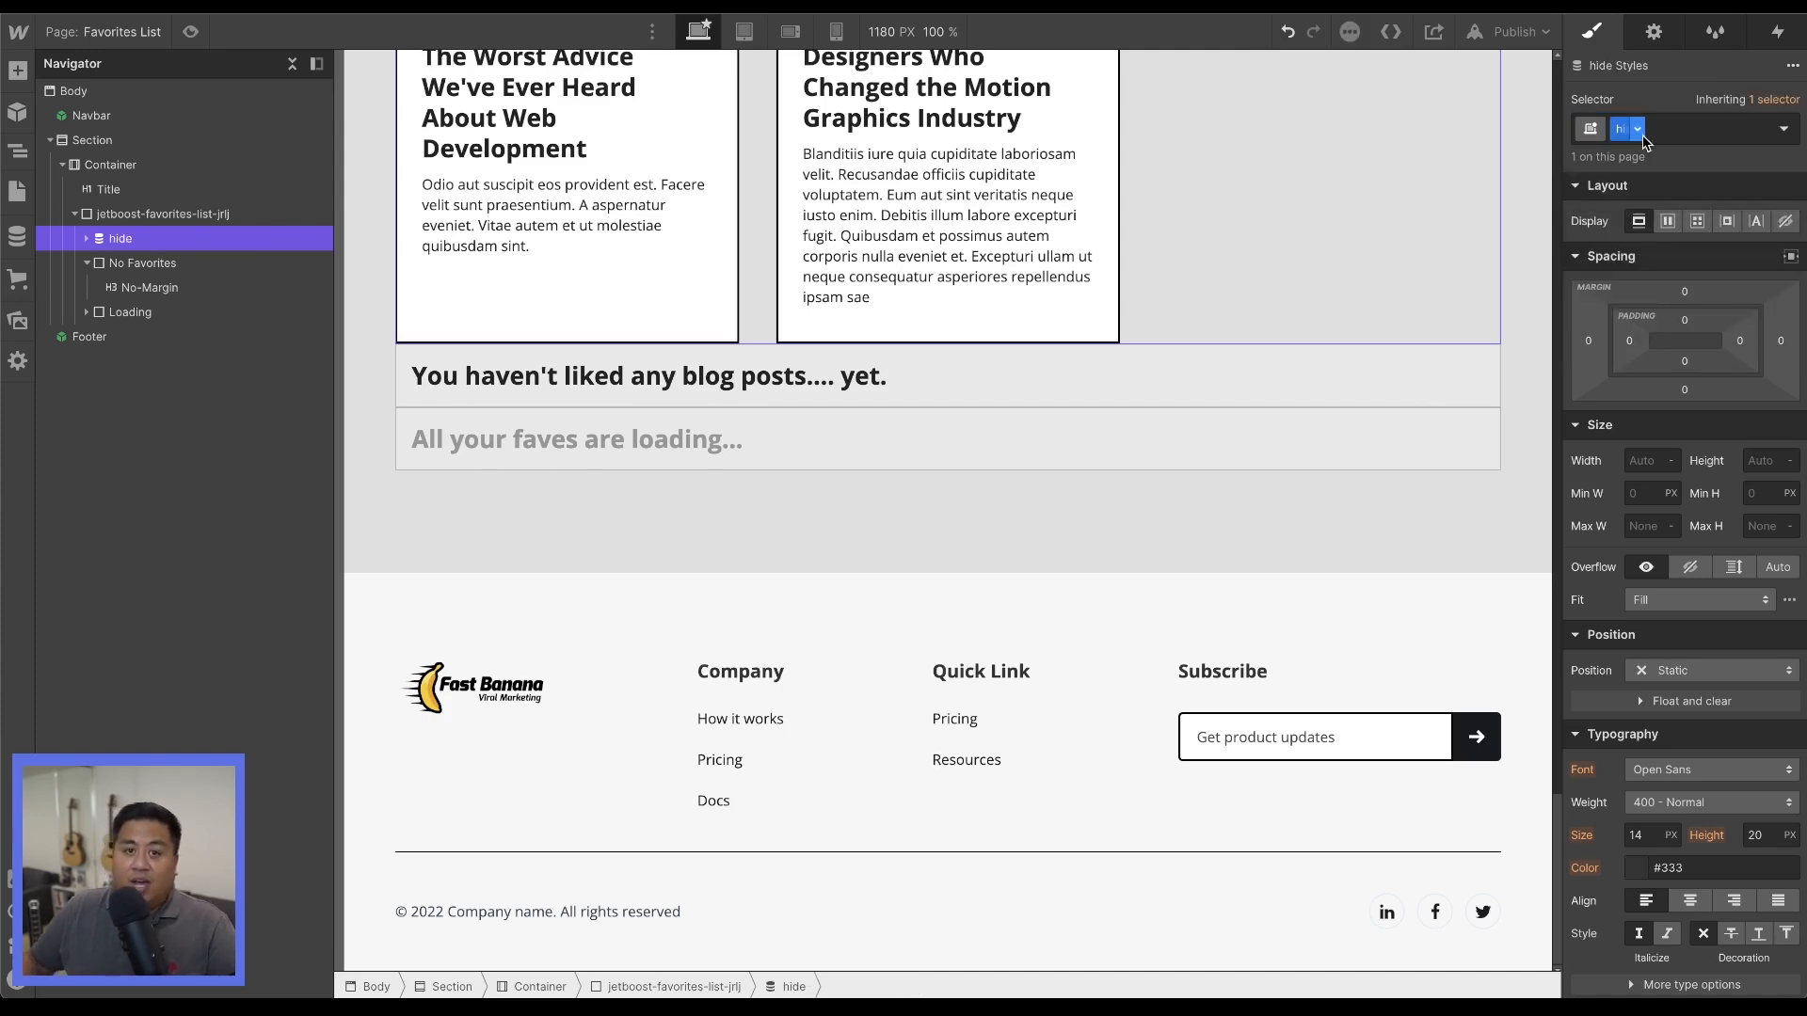
left_click(1785, 222)
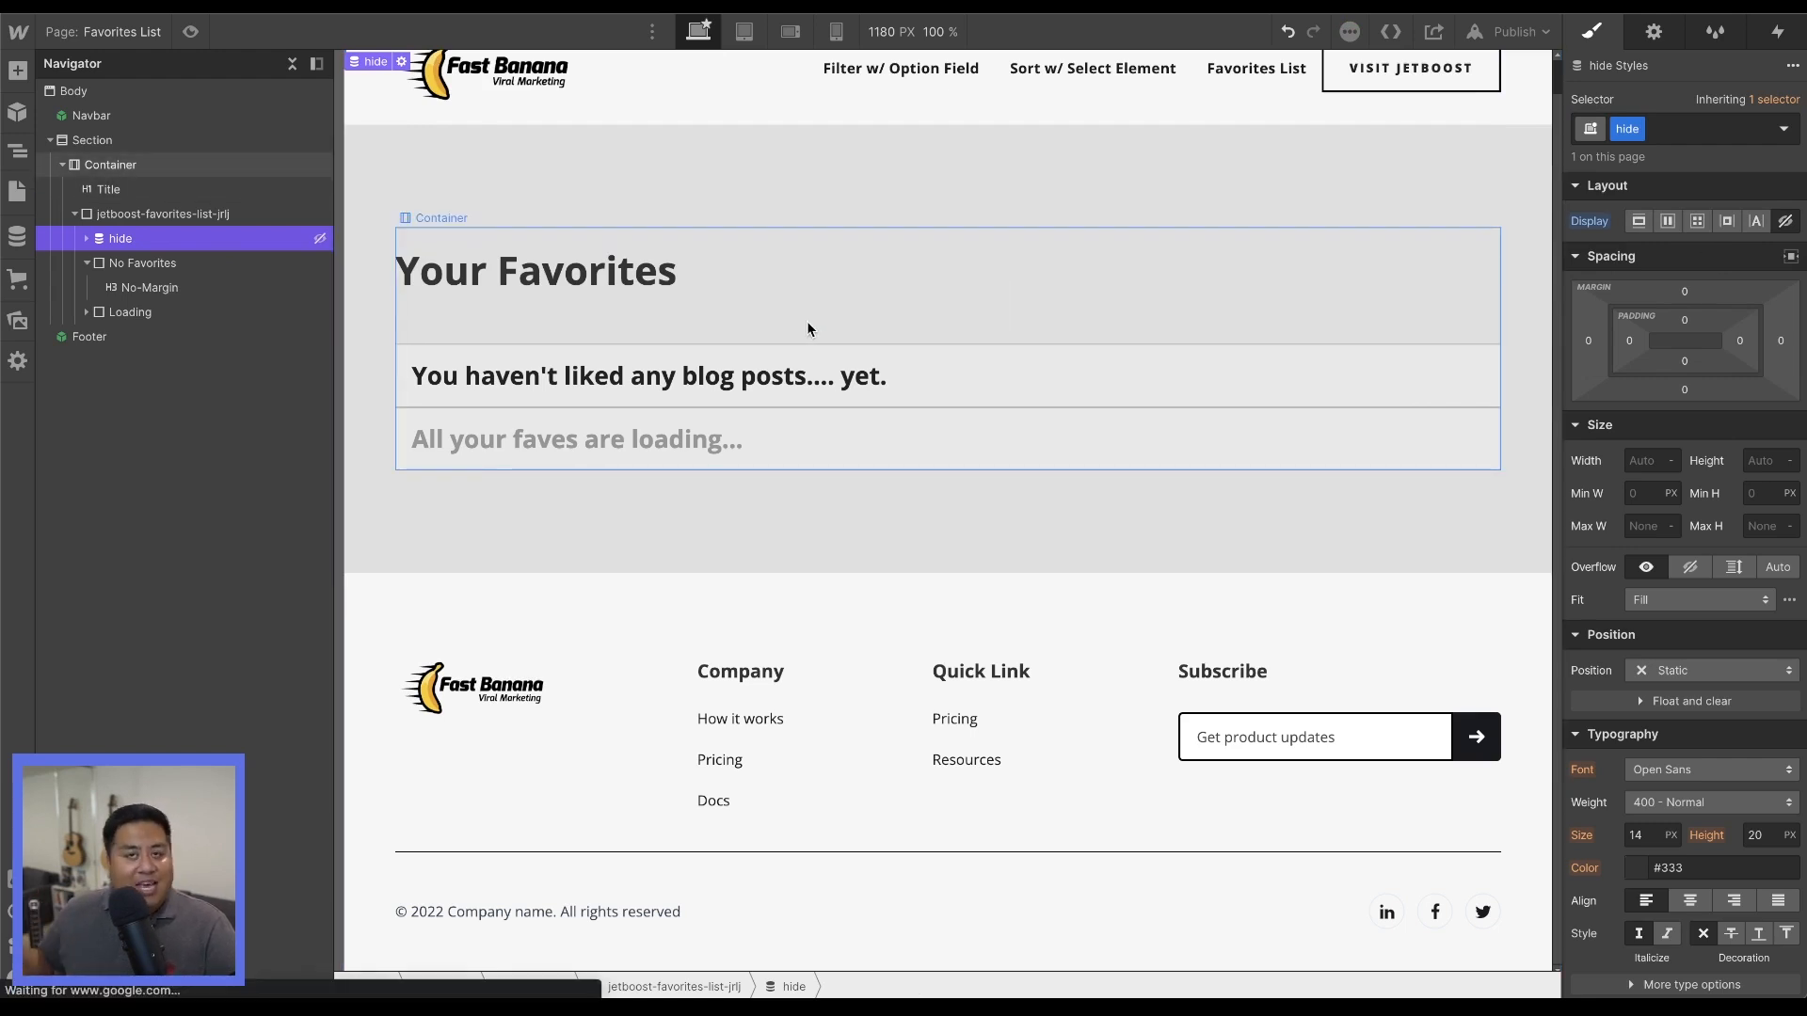
Set the No Favorites div's display to none and publish the site to its webflow.io domain.
left_click(198, 262)
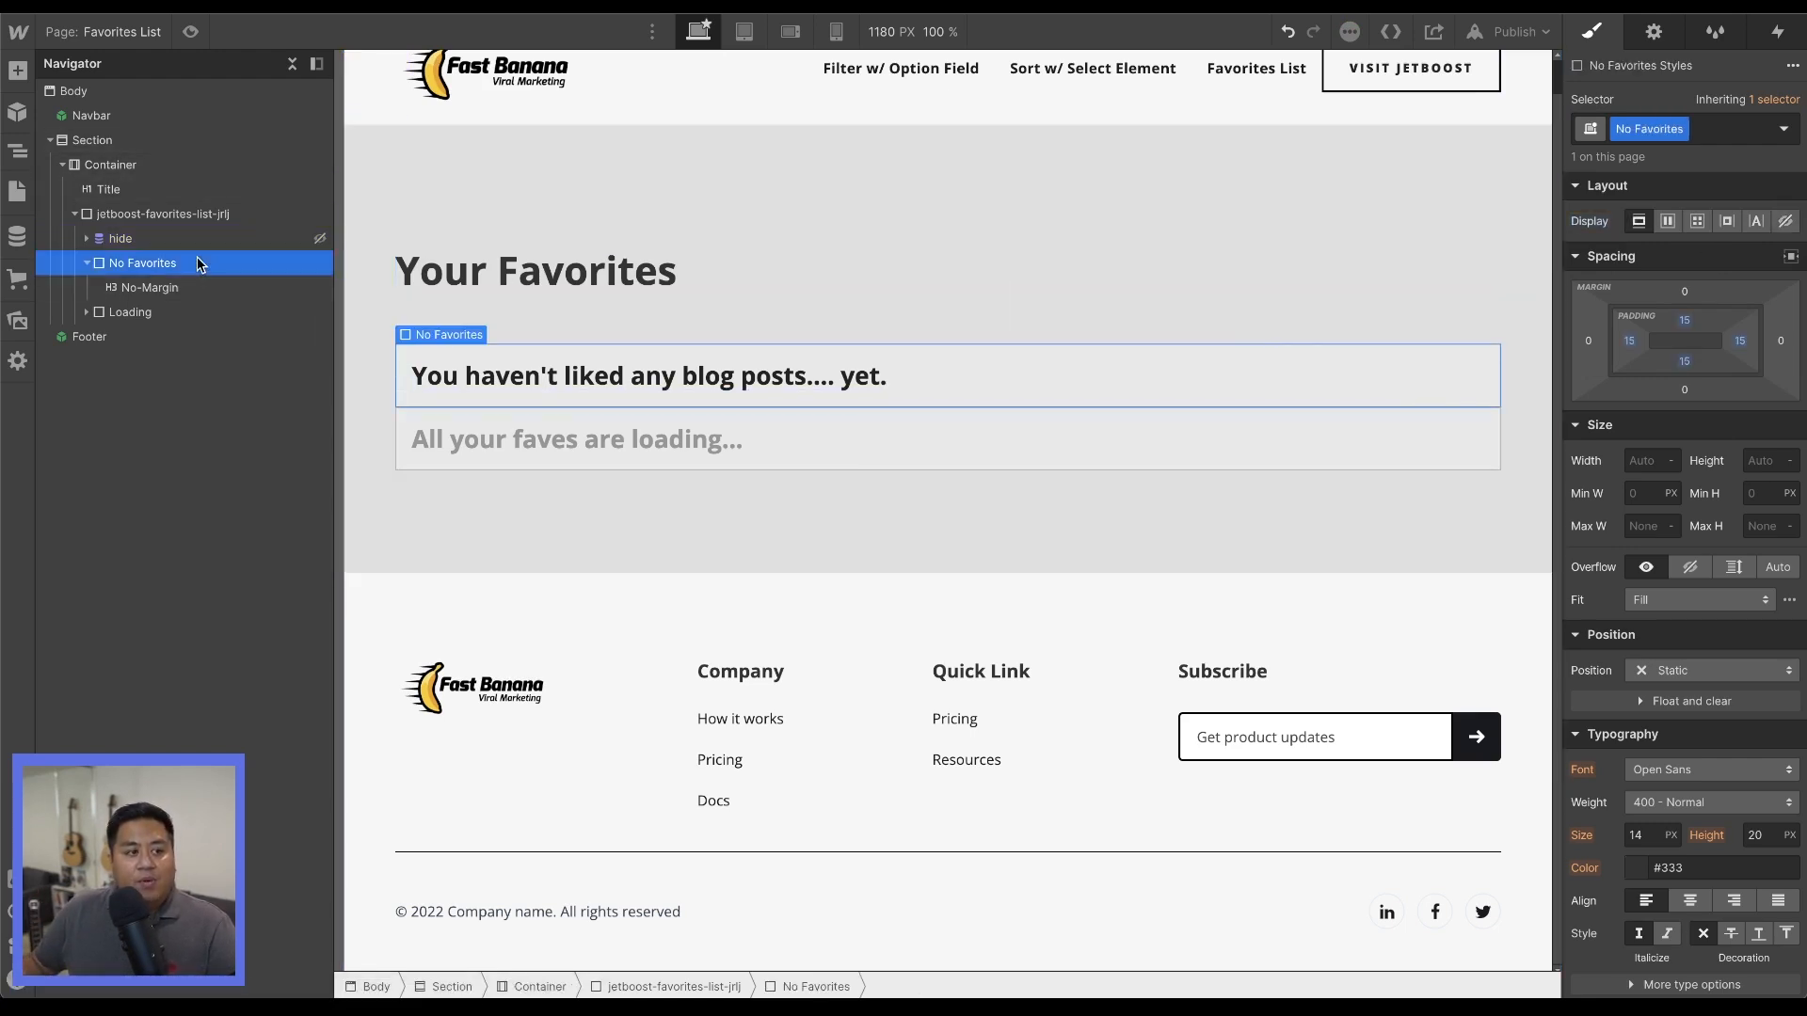
left_click(1785, 222)
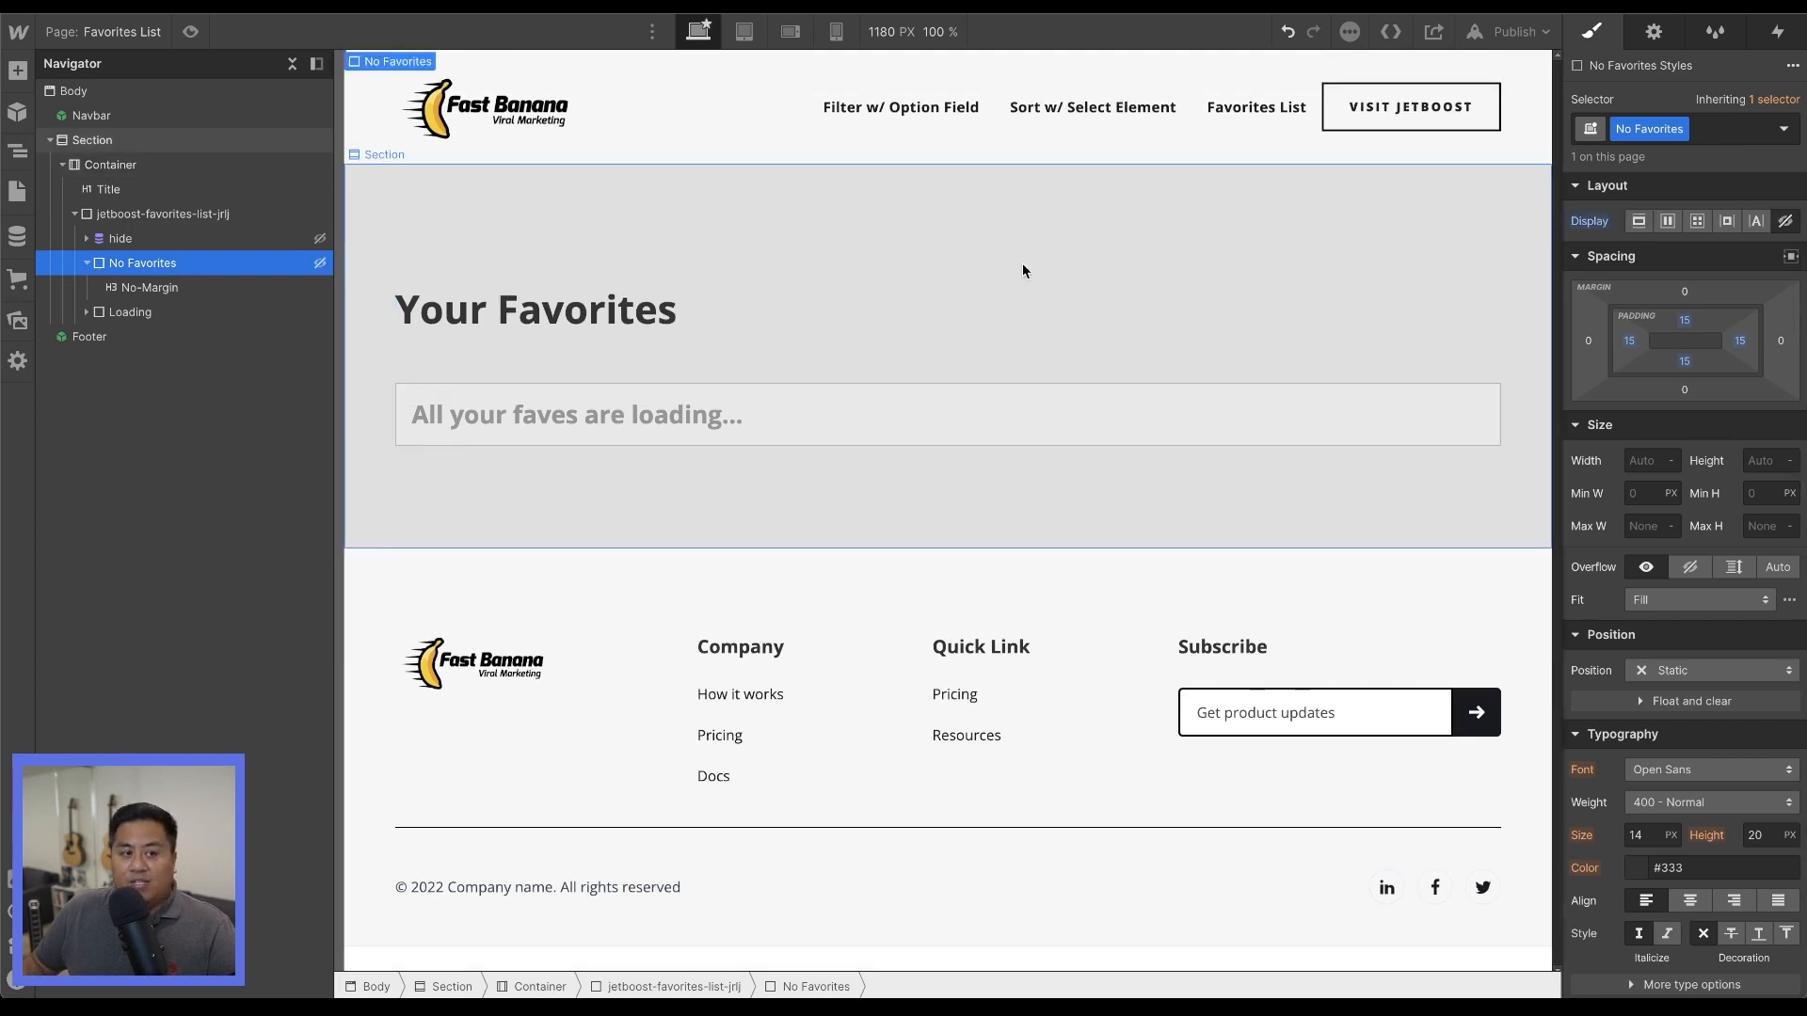
left_click(1515, 32)
left_click(1455, 330)
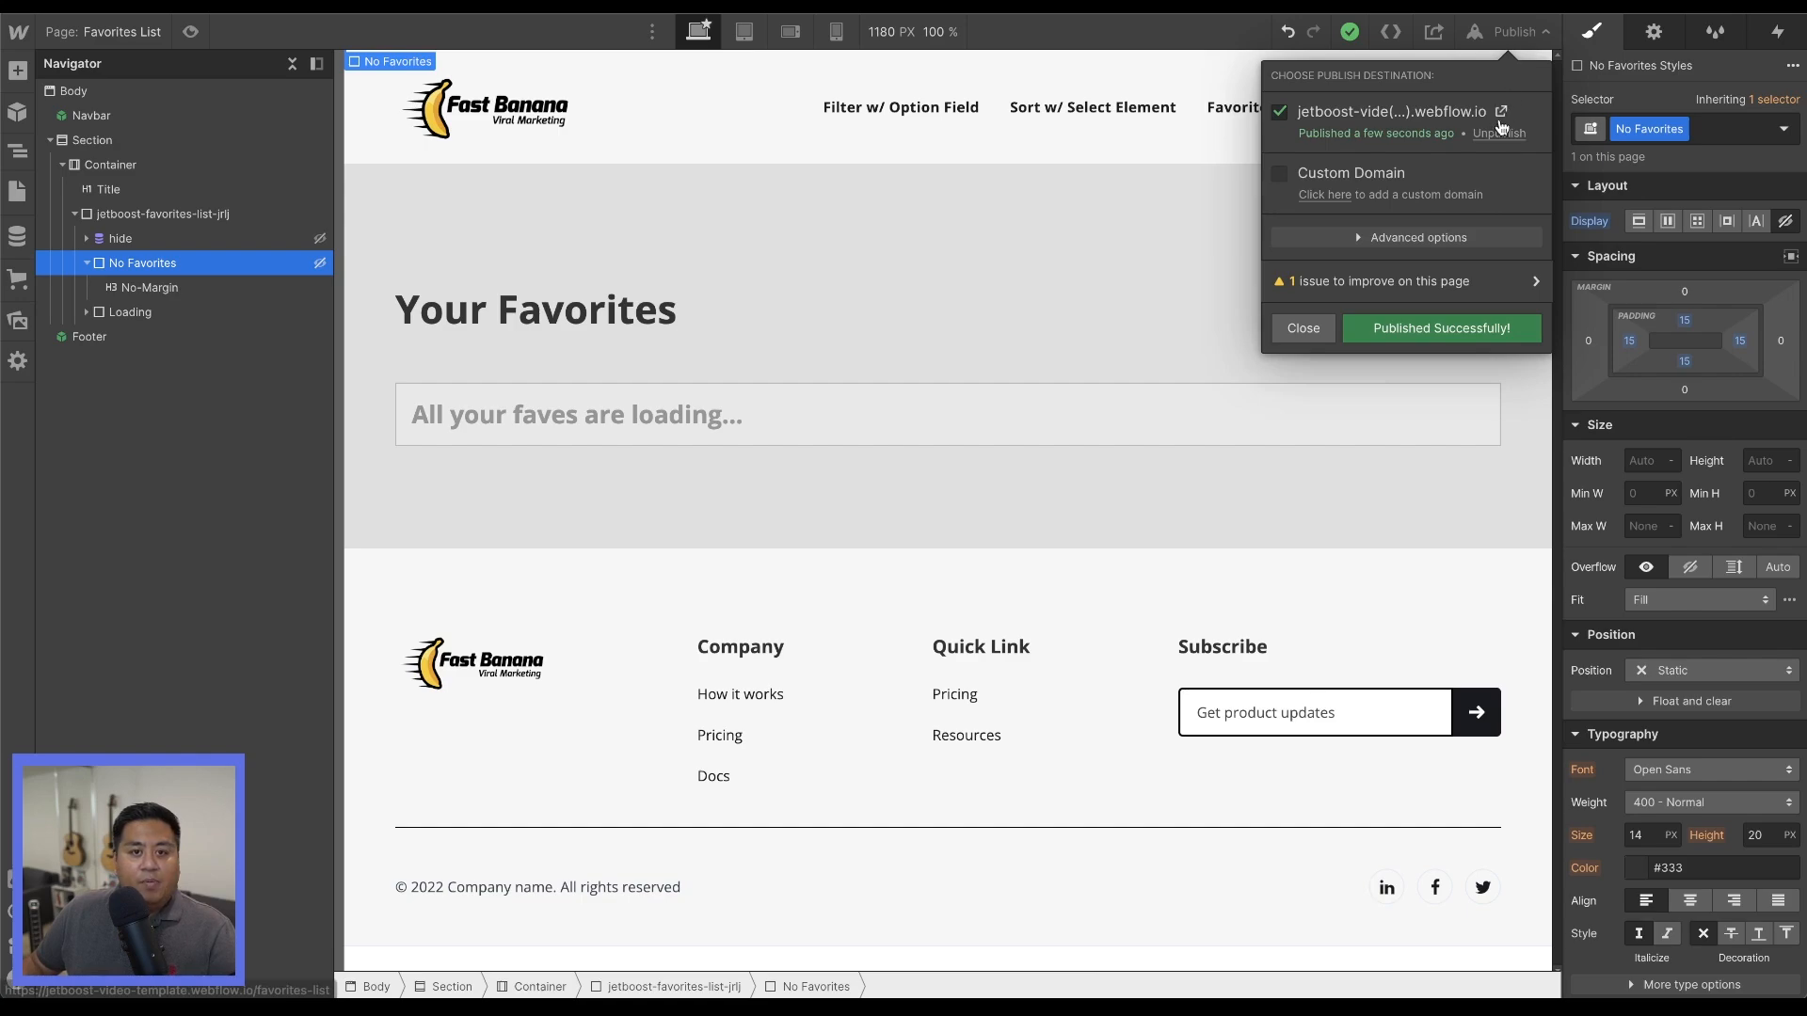
On the published site, unlike the first three blog posts and open the Favorites List page to check its empty state.
left_click(1503, 112)
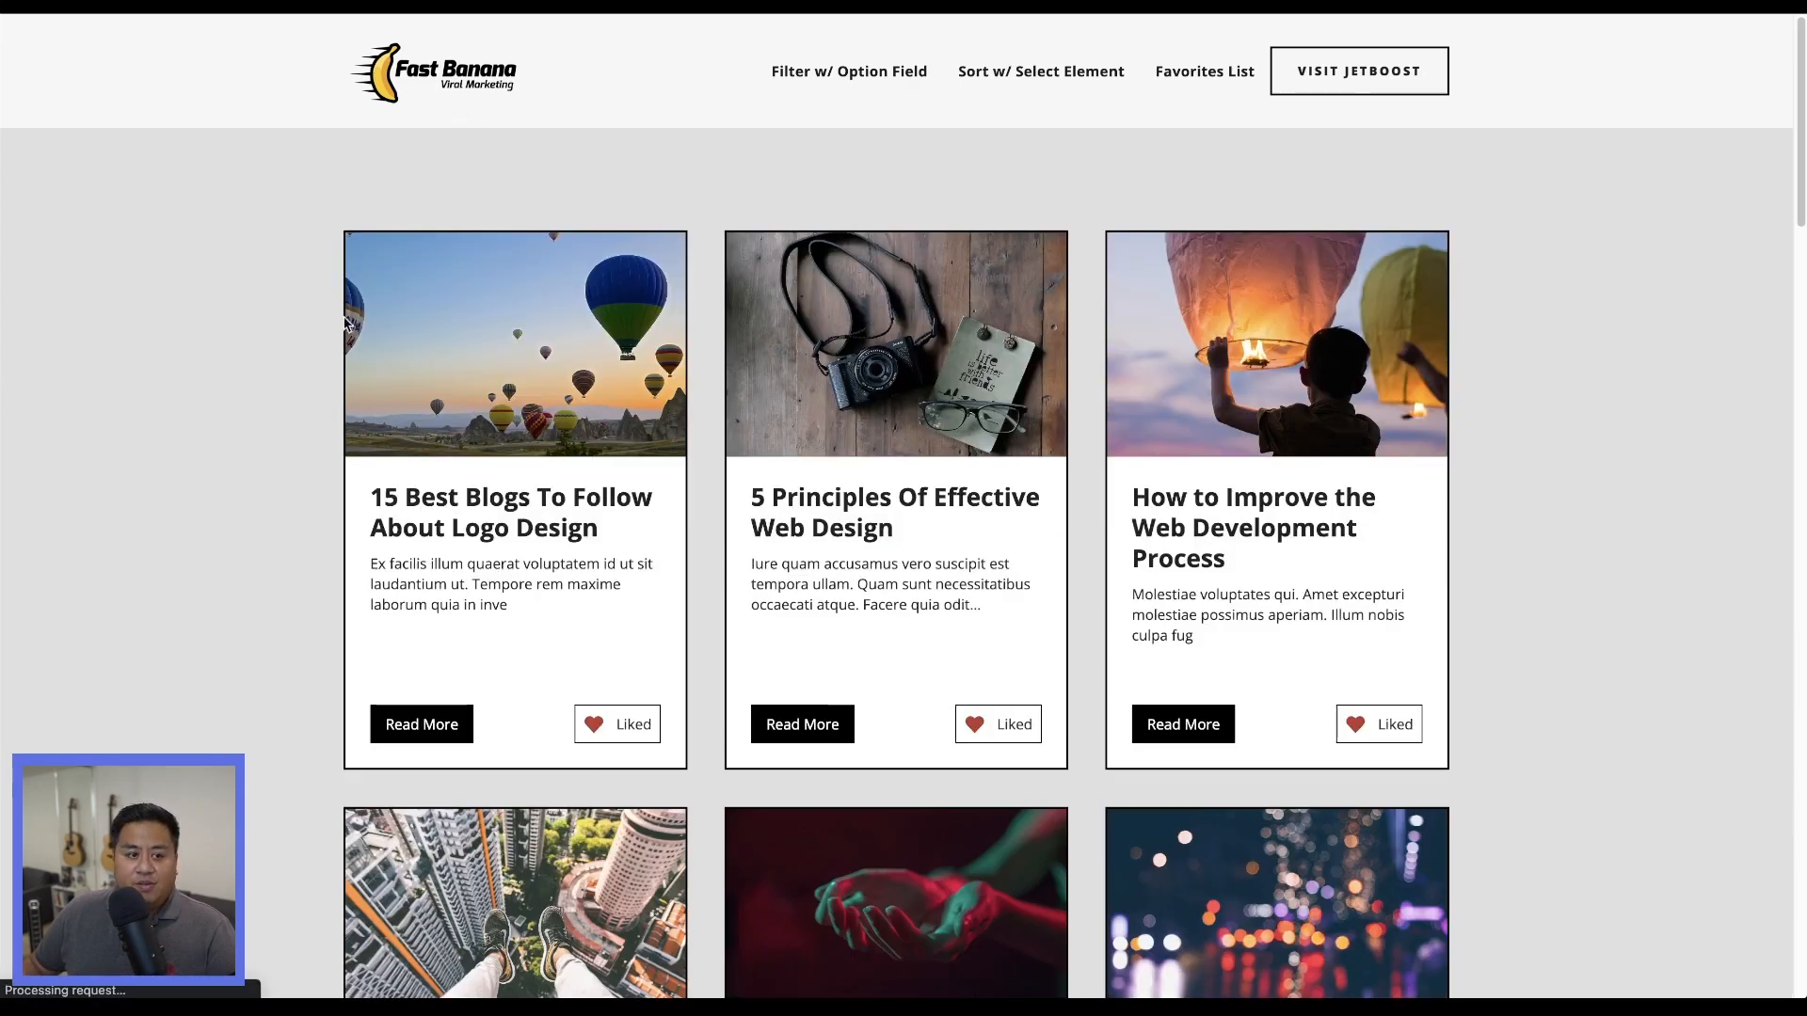
scroll(321, 374, "down", 5)
scroll(625, 461, "up", 2)
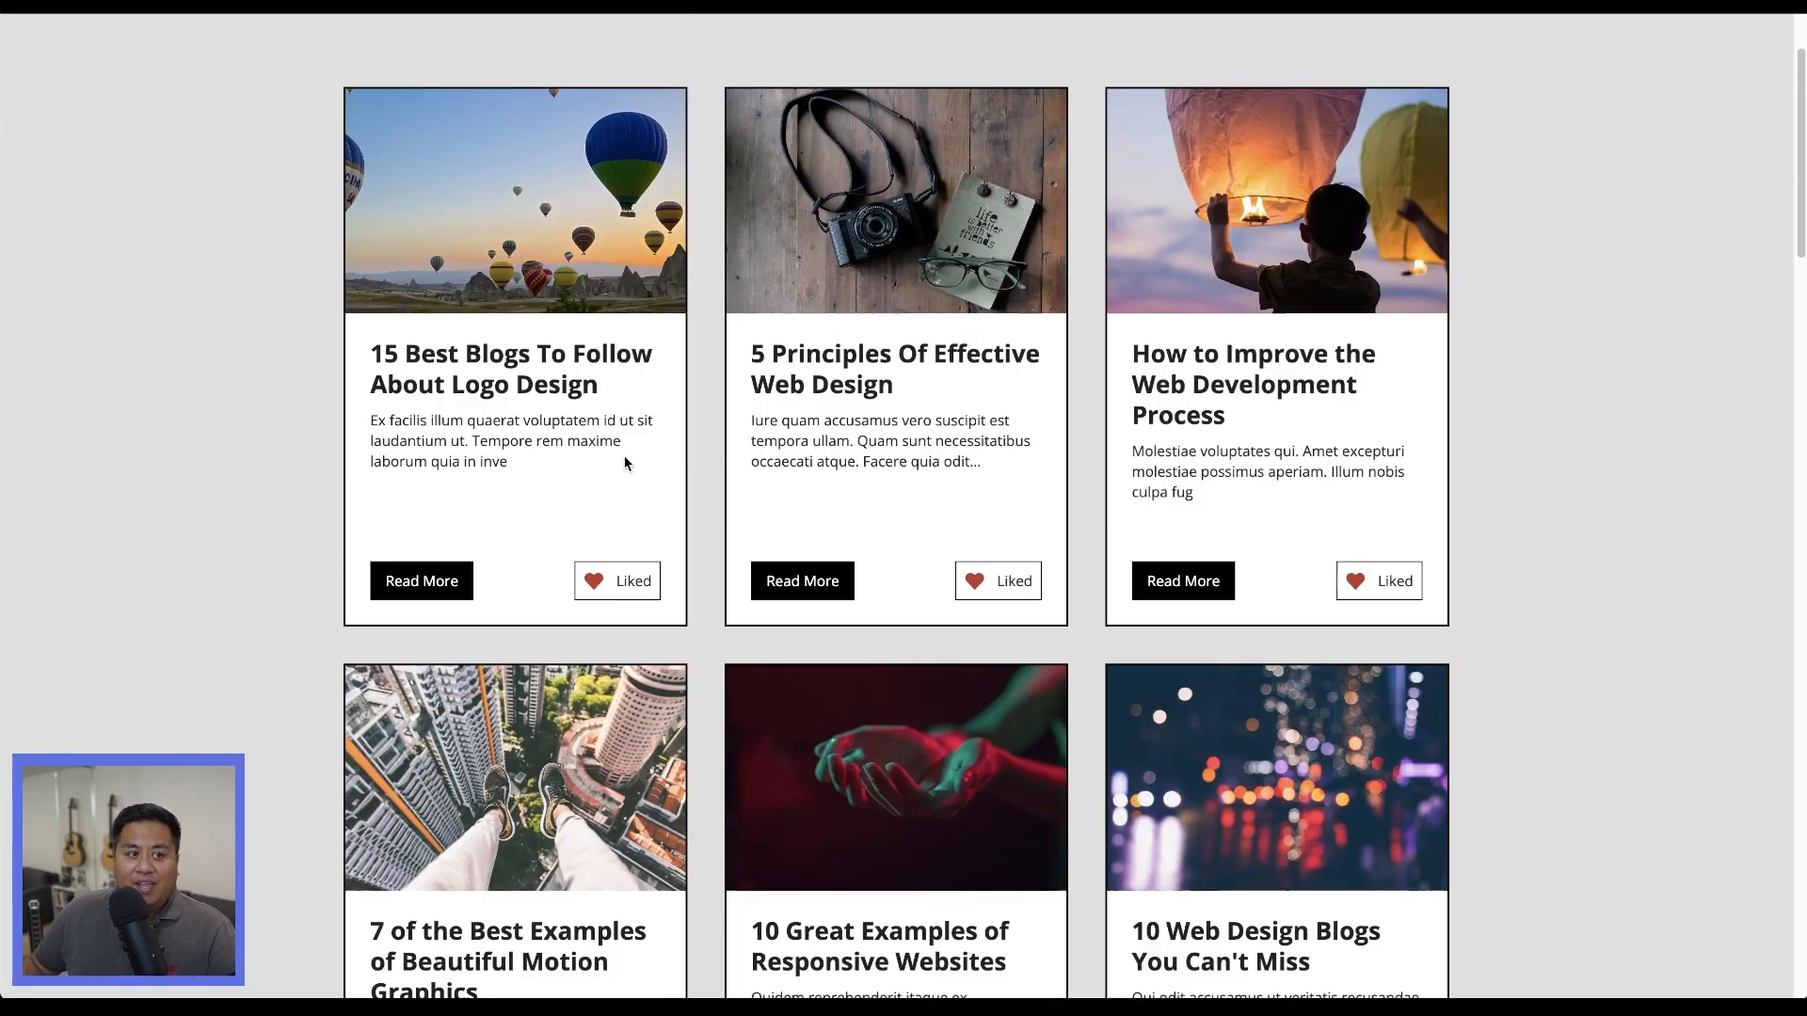
left_click(611, 591)
left_click(992, 591)
left_click(1396, 588)
scroll(762, 557, "up", 2)
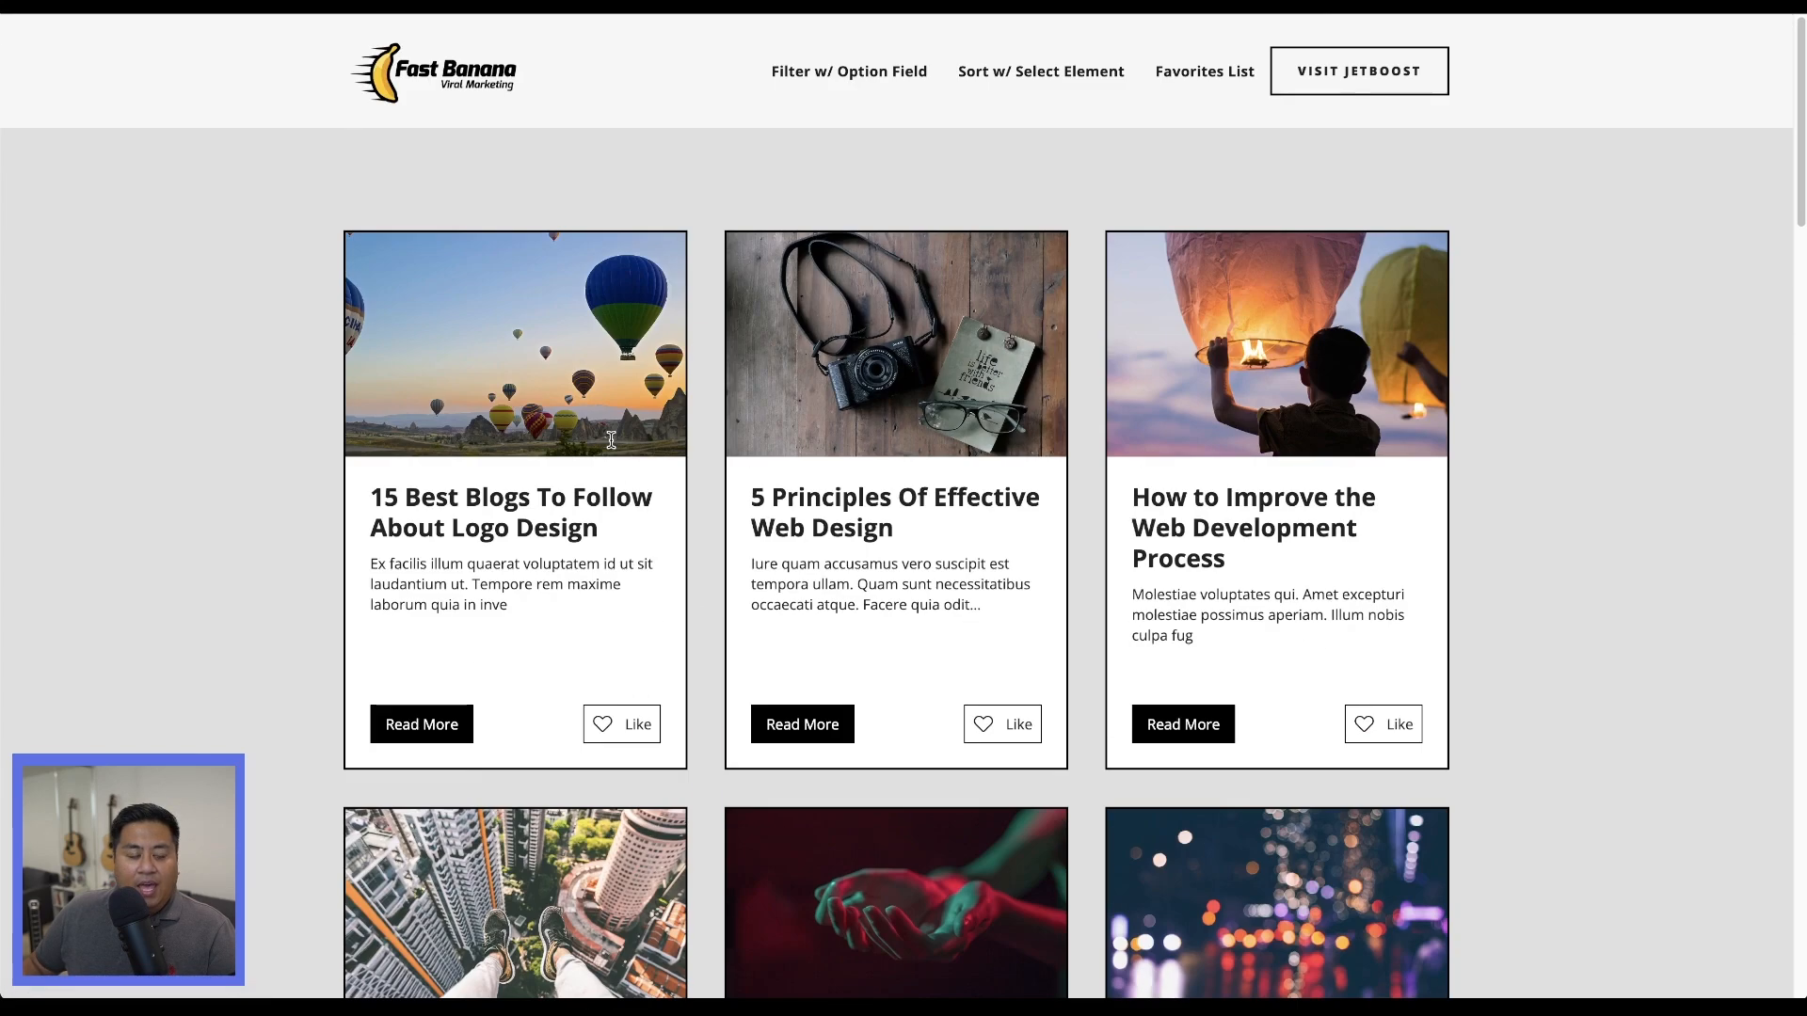
left_click(1203, 68)
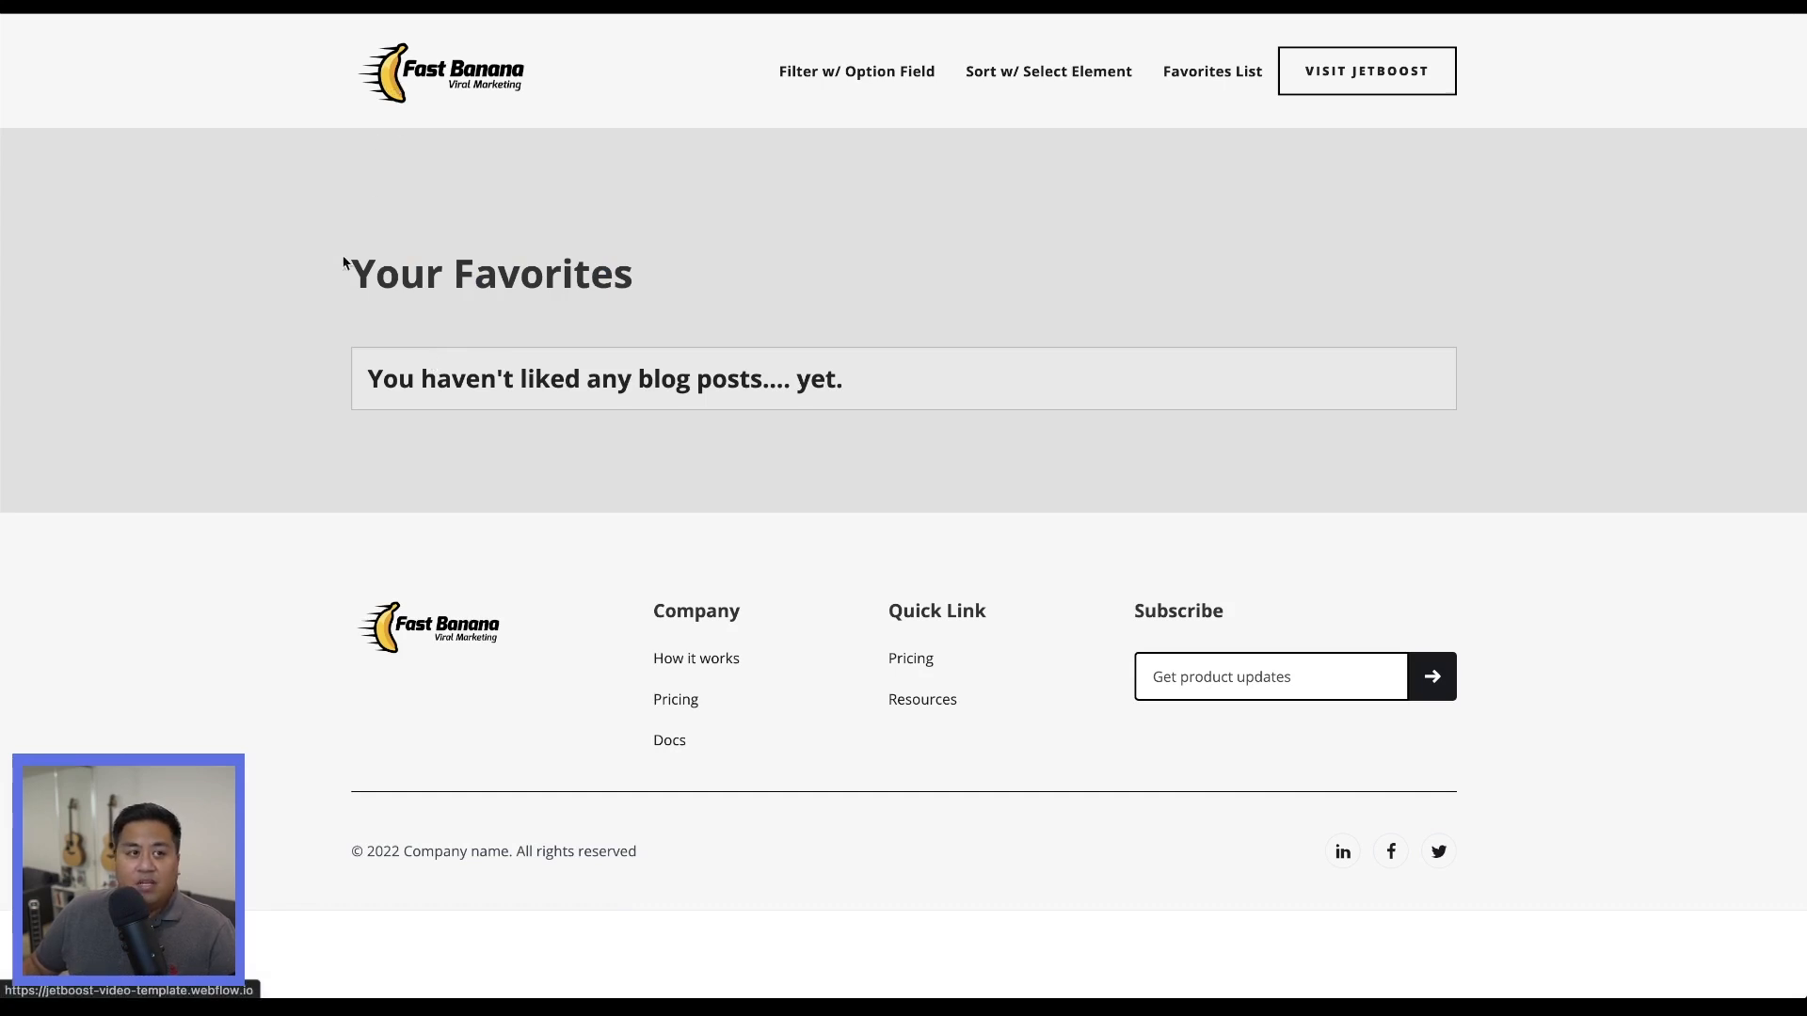
On the blog listing, like 7 of the Best Examples, 10 Web Design Blogs, The History Of Web Development, 7 Things About Logo Design and 20 Myths.
scroll(282, 504, "down", 7)
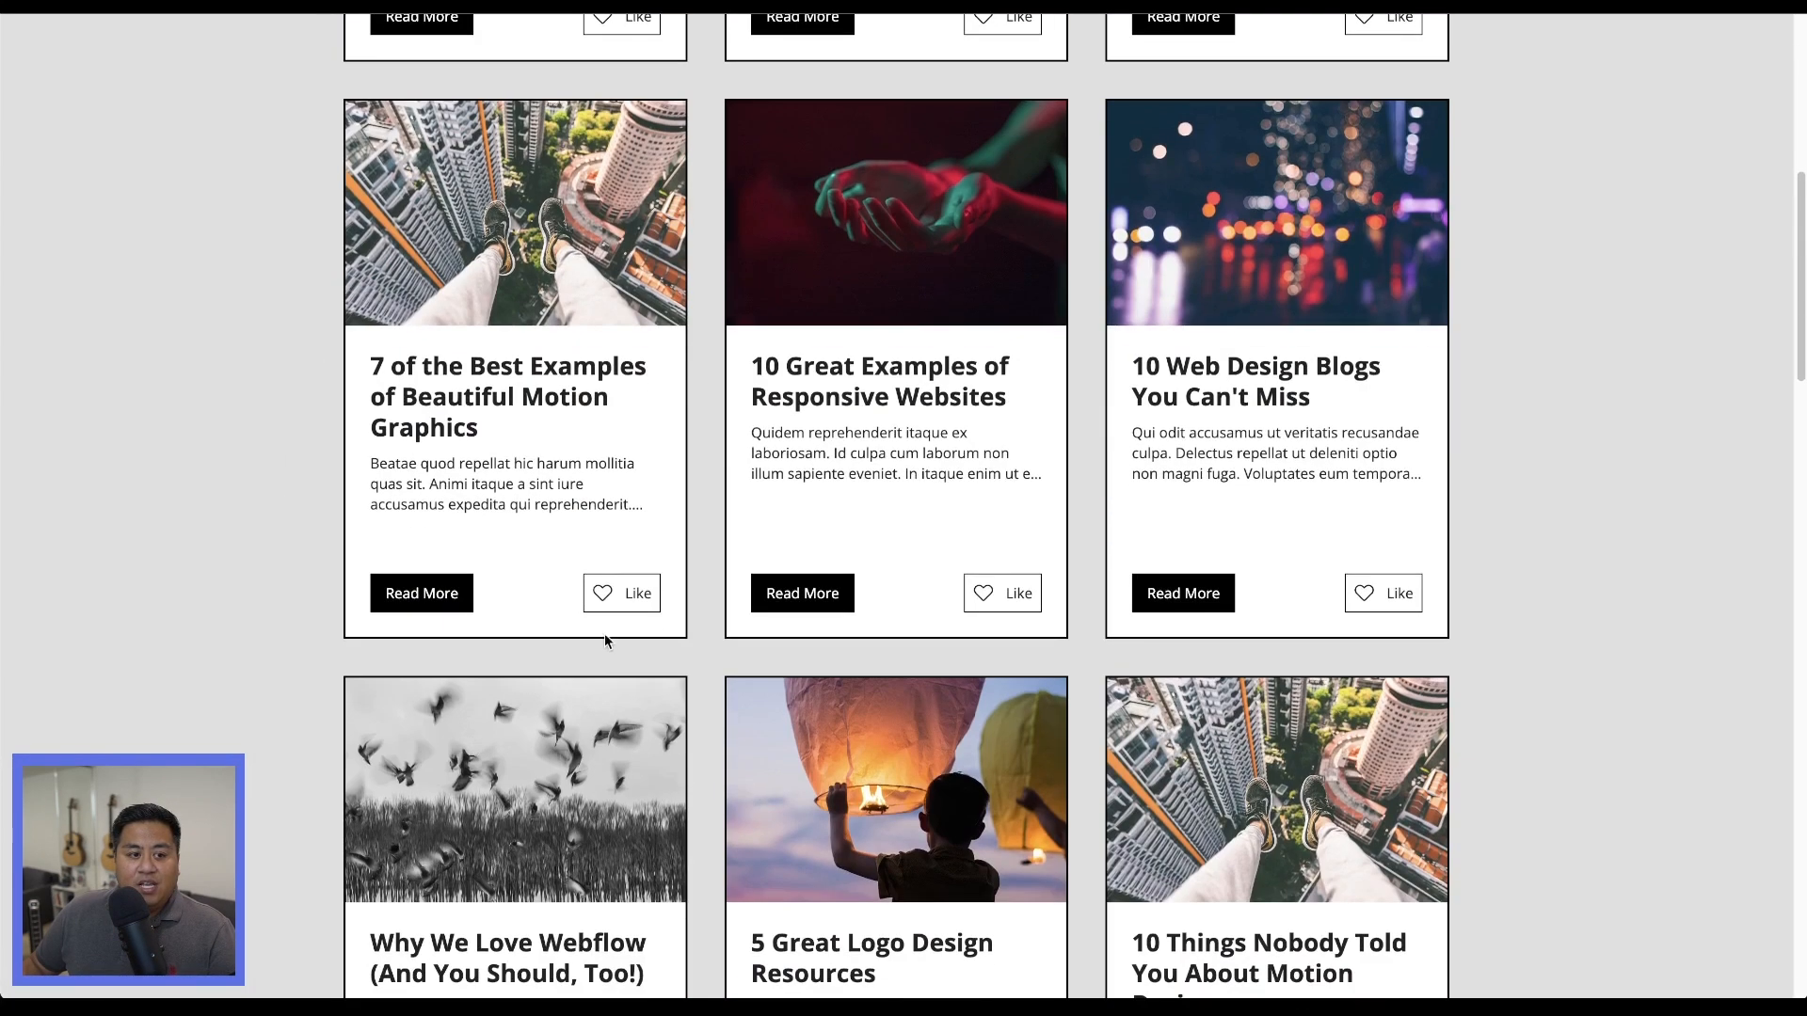
left_click(612, 599)
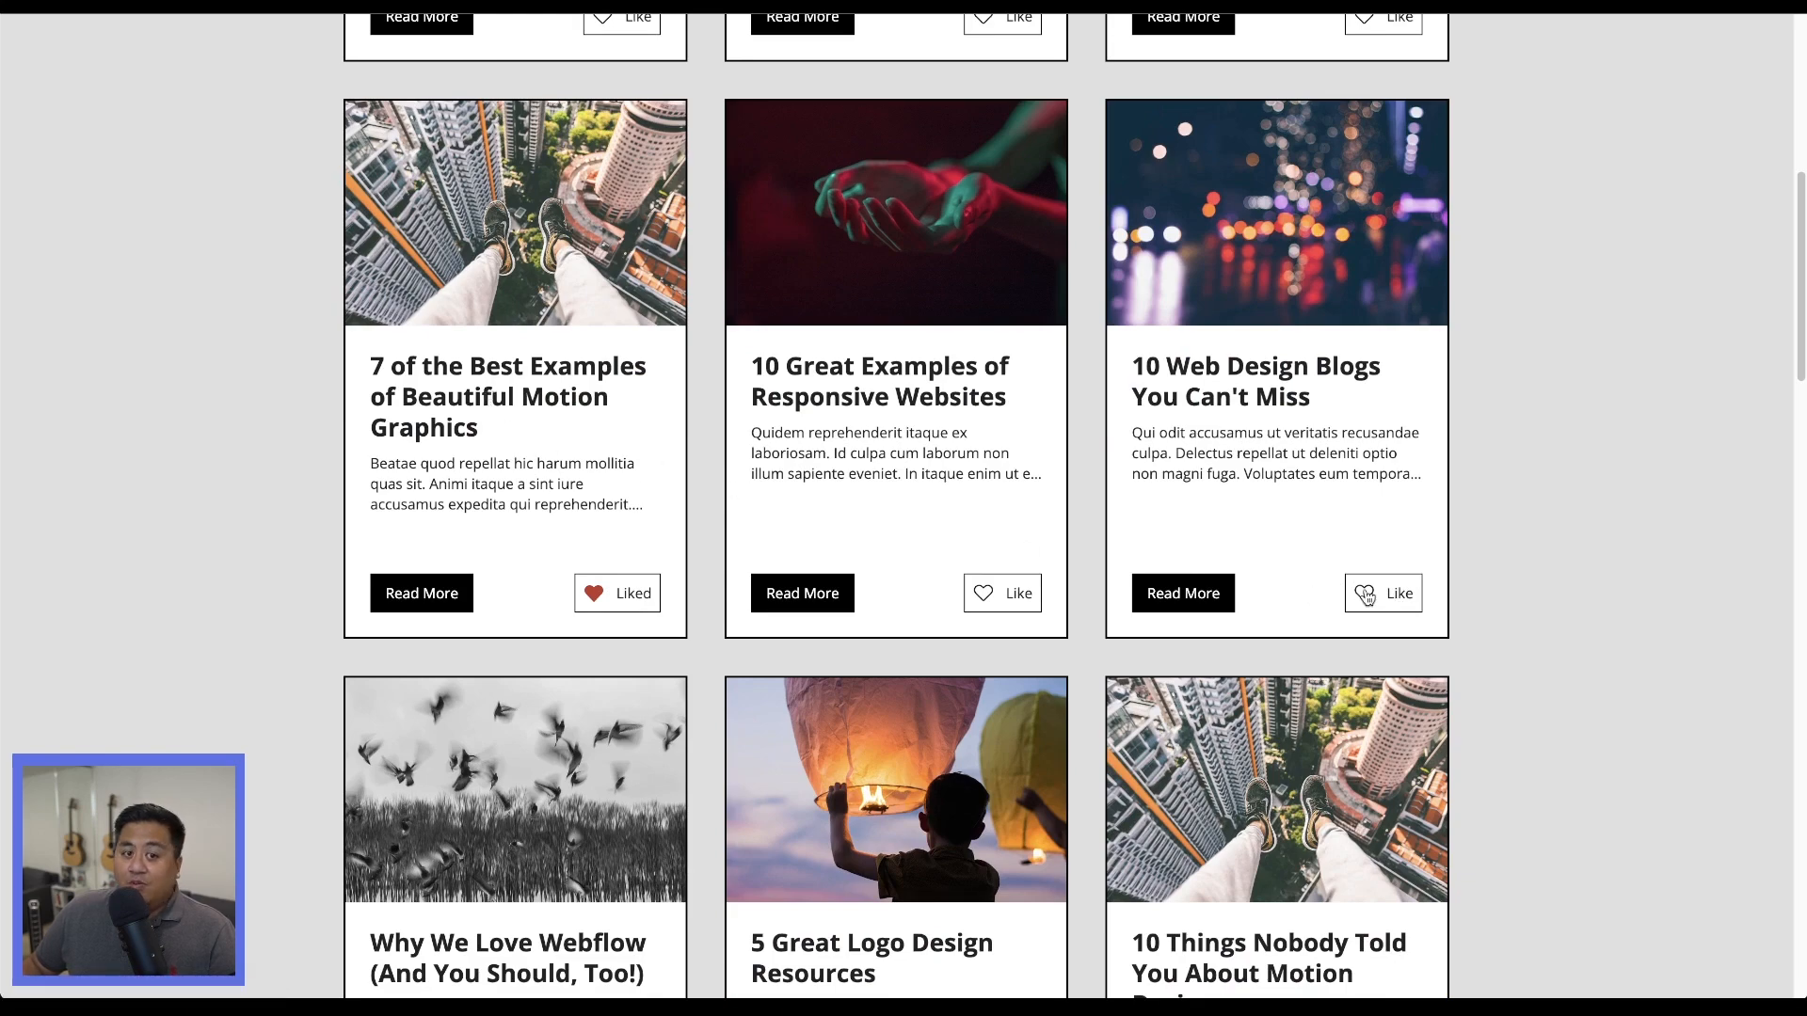
left_click(1363, 593)
scroll(1080, 528, "down", 6)
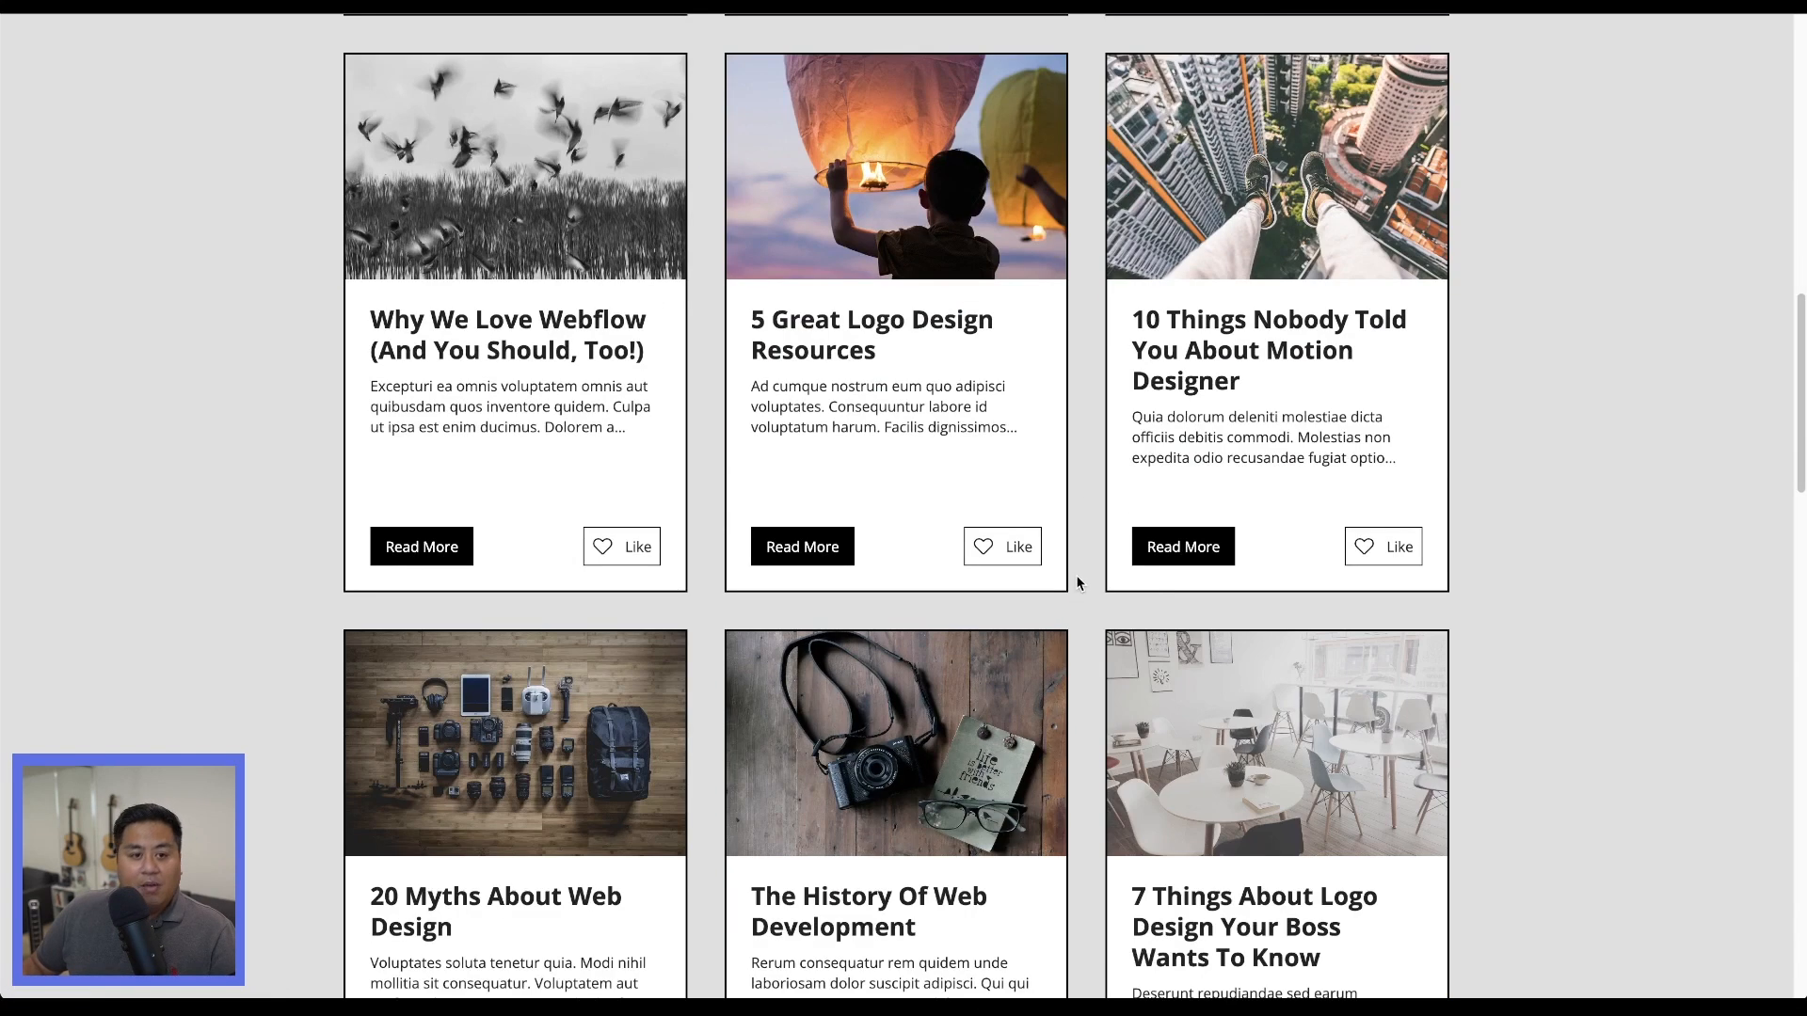
scroll(1038, 825, "down", 3)
left_click(976, 824)
left_click(1397, 828)
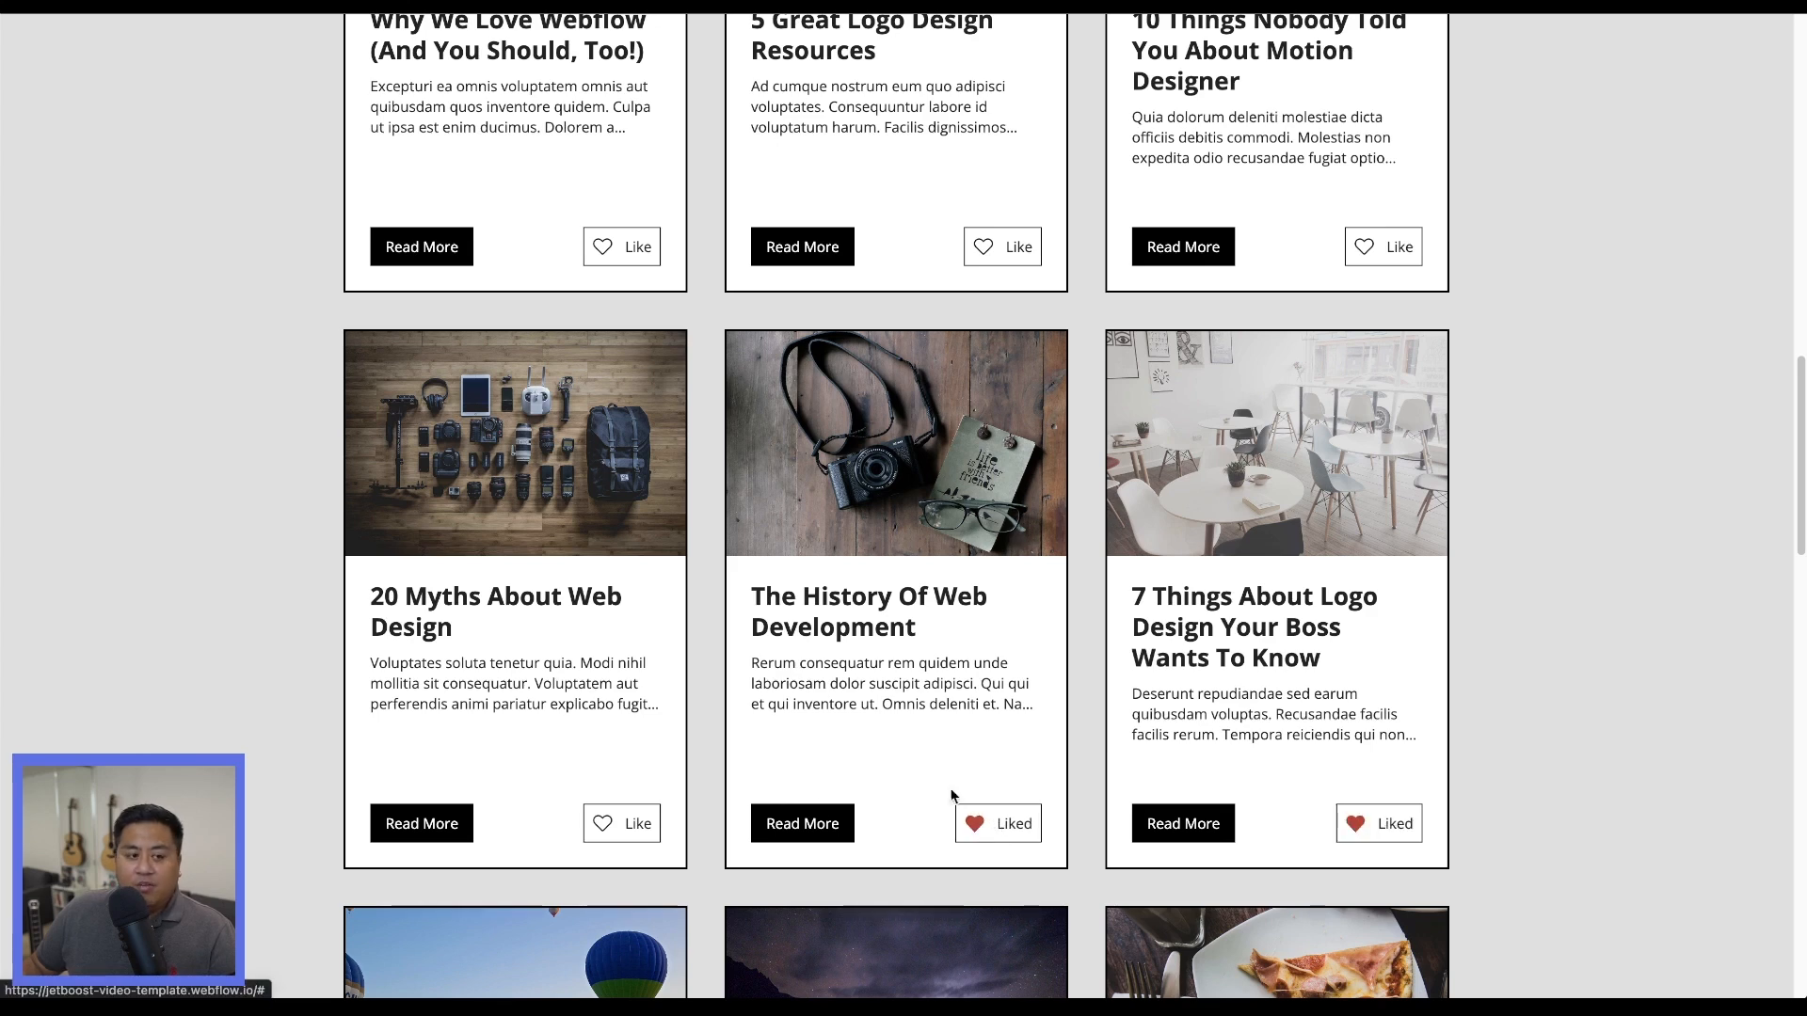
left_click(620, 830)
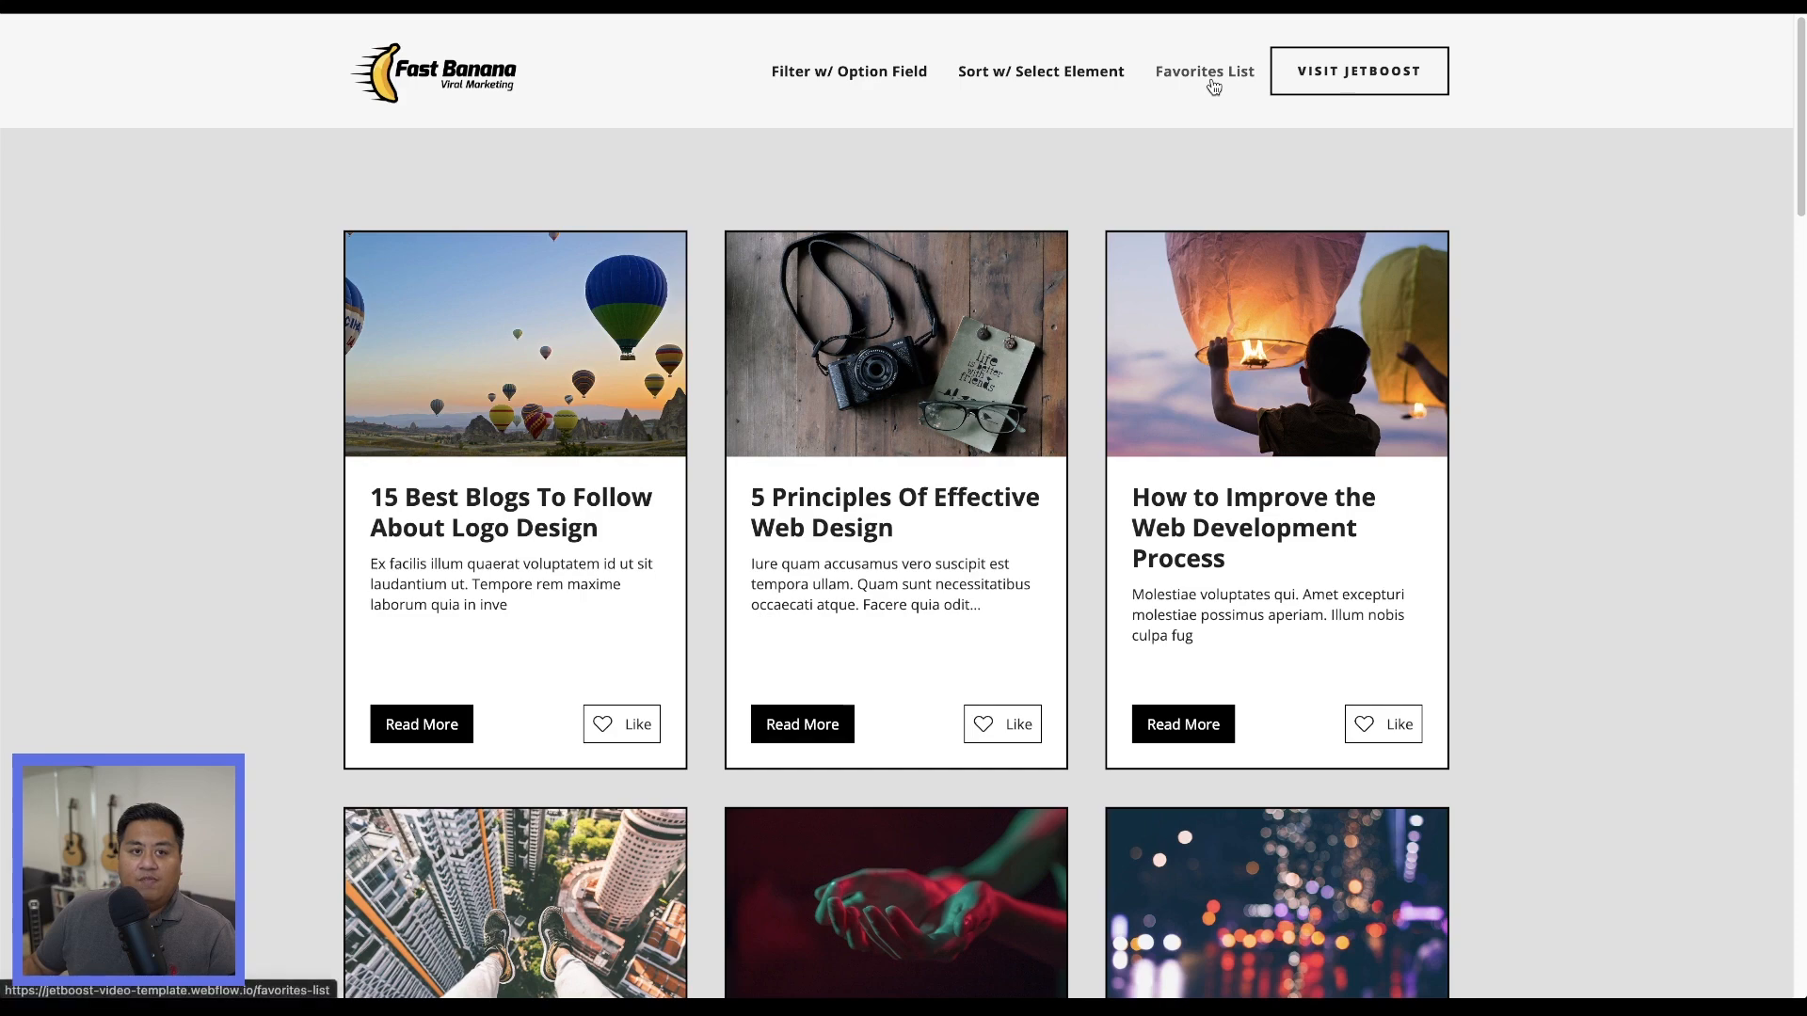
Open the Favorites List page and check that the liked blog posts are listed under Your Favorites.
left_click(1207, 80)
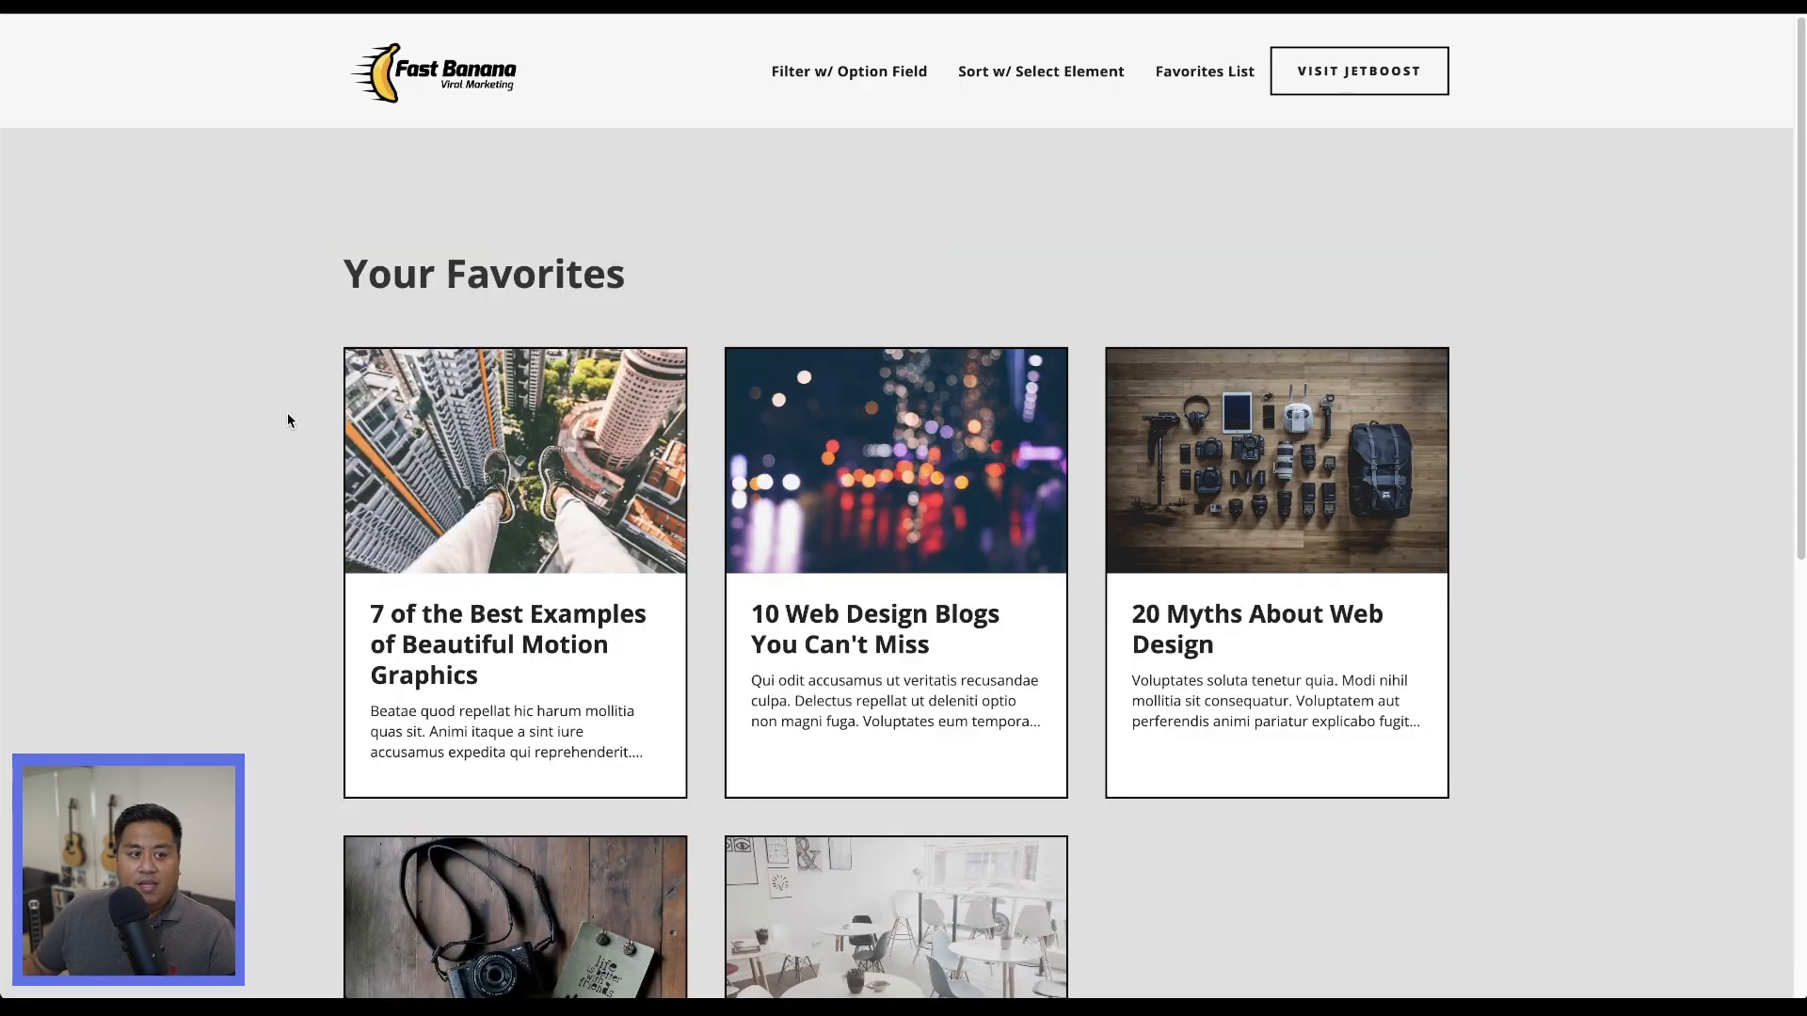
scroll(441, 596, "down", 5)
scroll(899, 652, "up", 4)
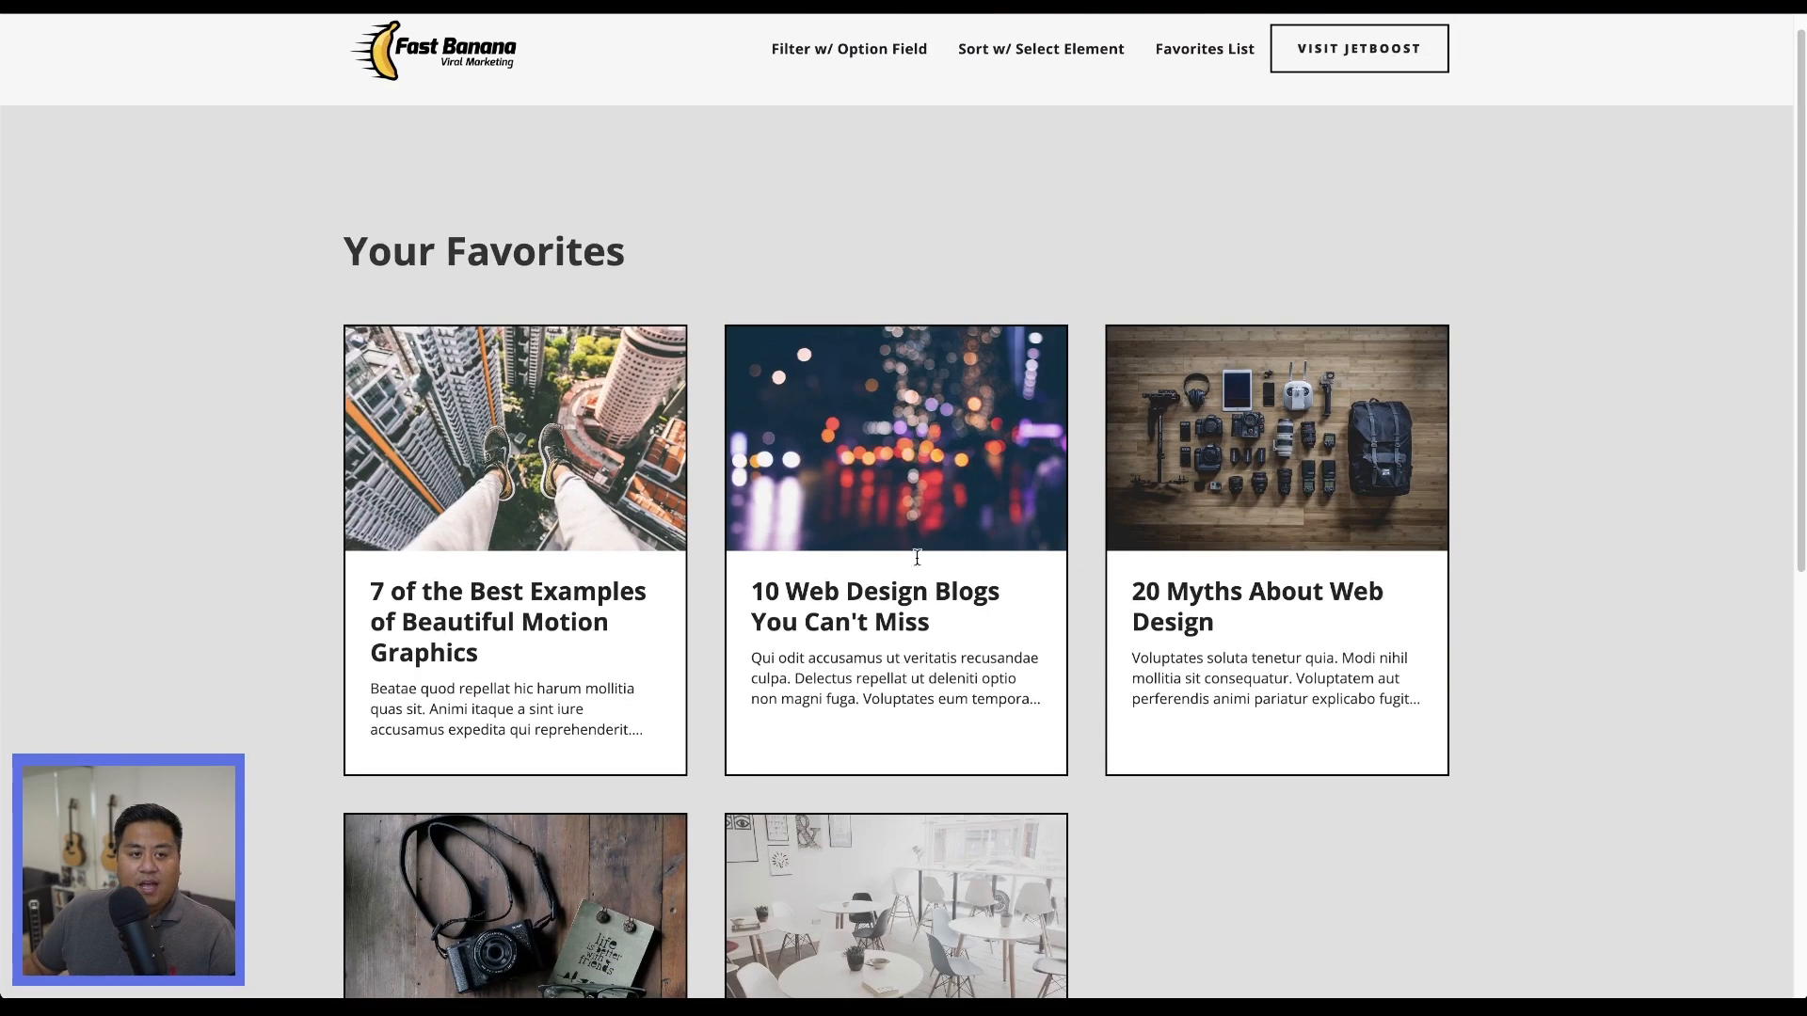